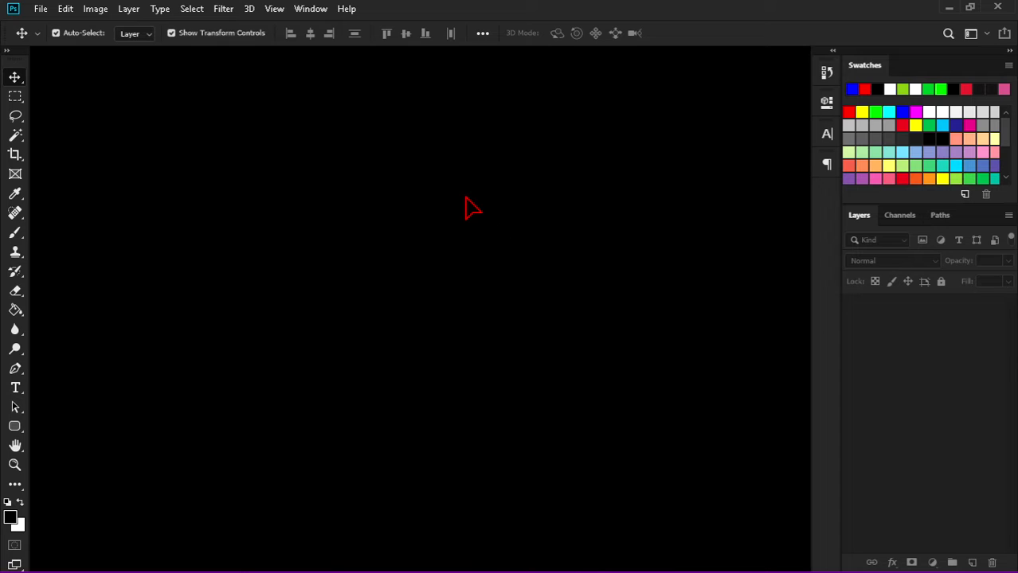
left_click(39, 9)
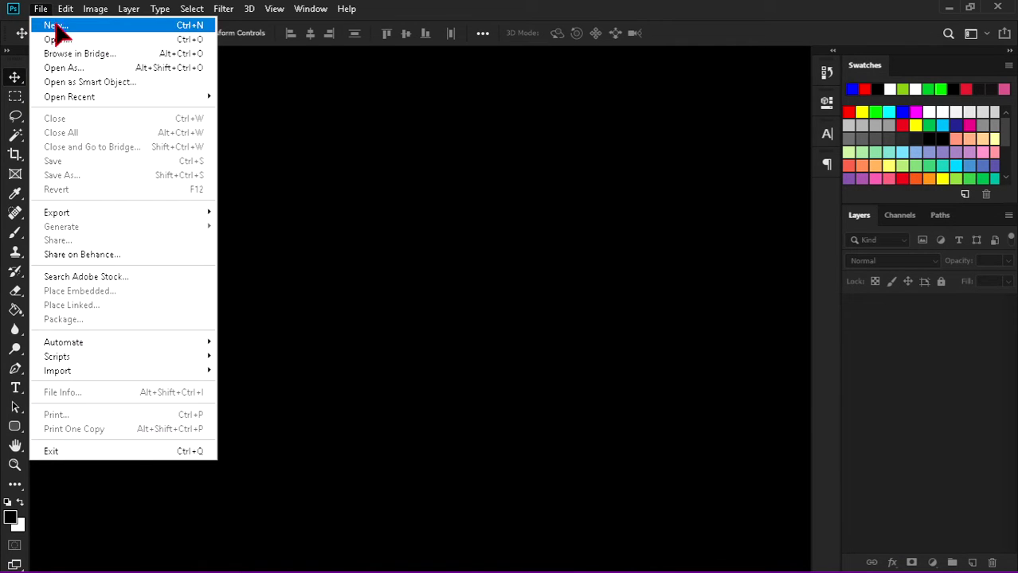
left_click(61, 26)
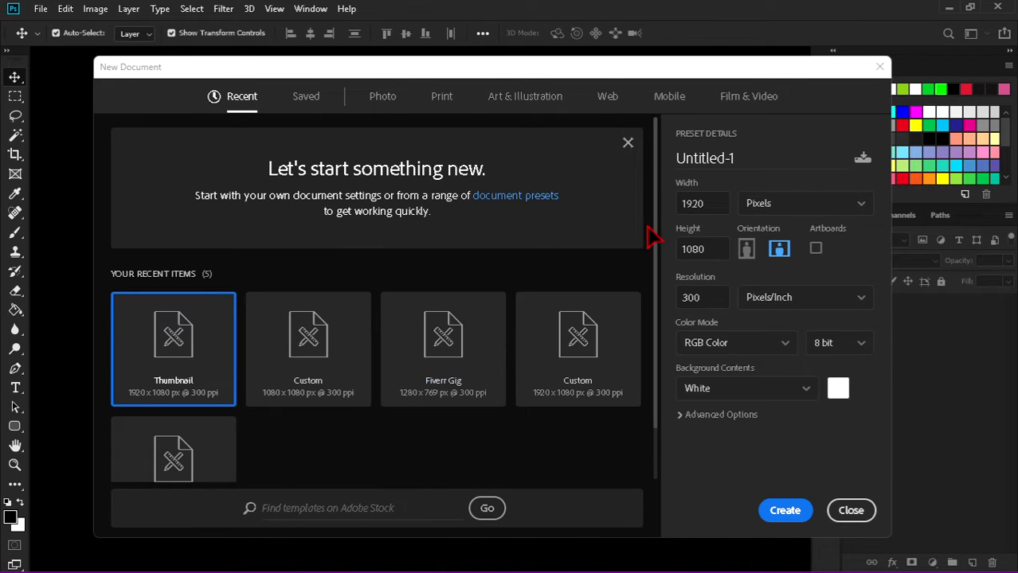
left_click(840, 514)
key("Escape")
left_click(40, 9)
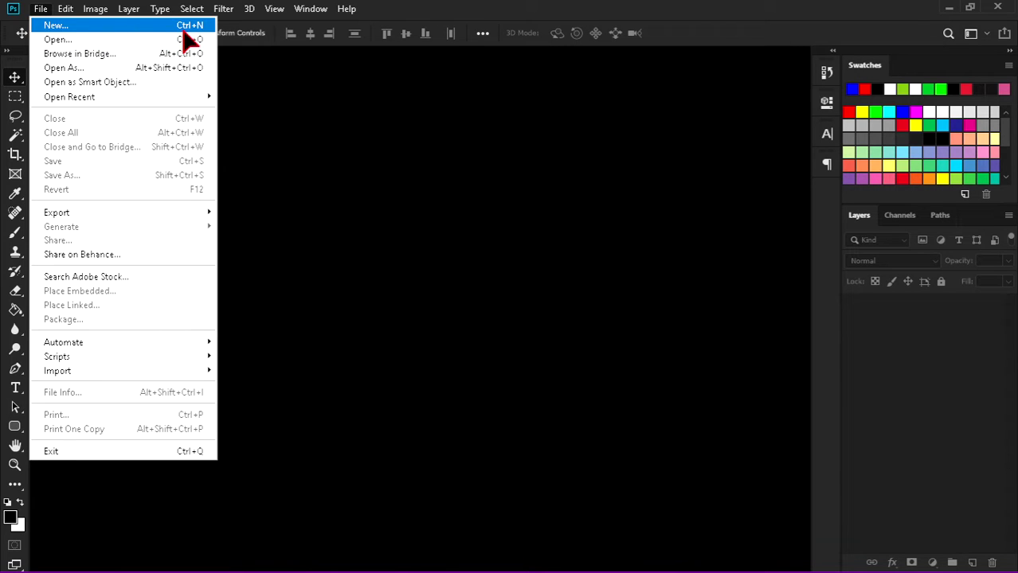
left_click(371, 180)
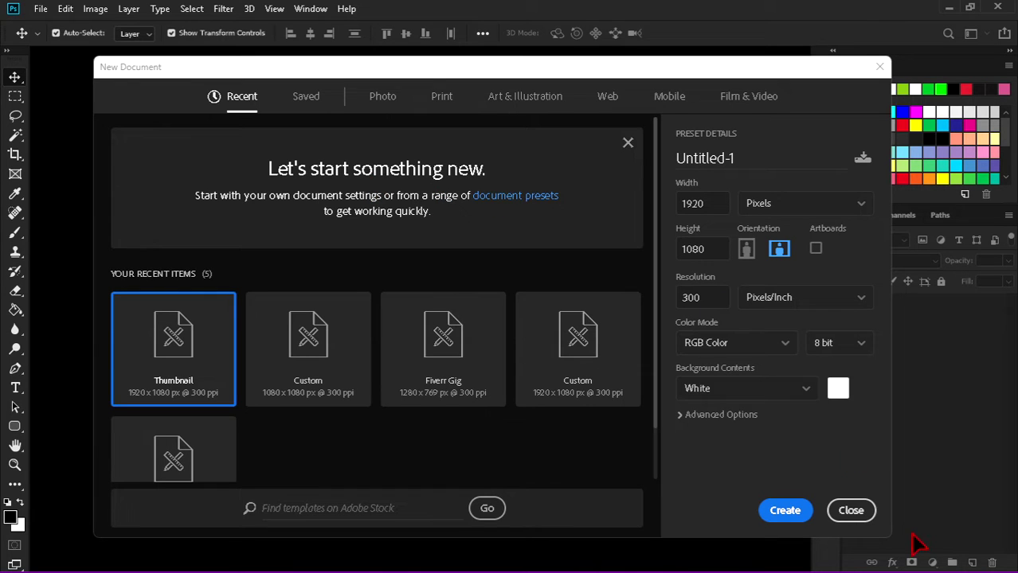
Step: Capture the New Document preset details area, mark its size, unit, resolution, color mode, bit depth and background settings with red arrows, and discard the capture
key("Print")
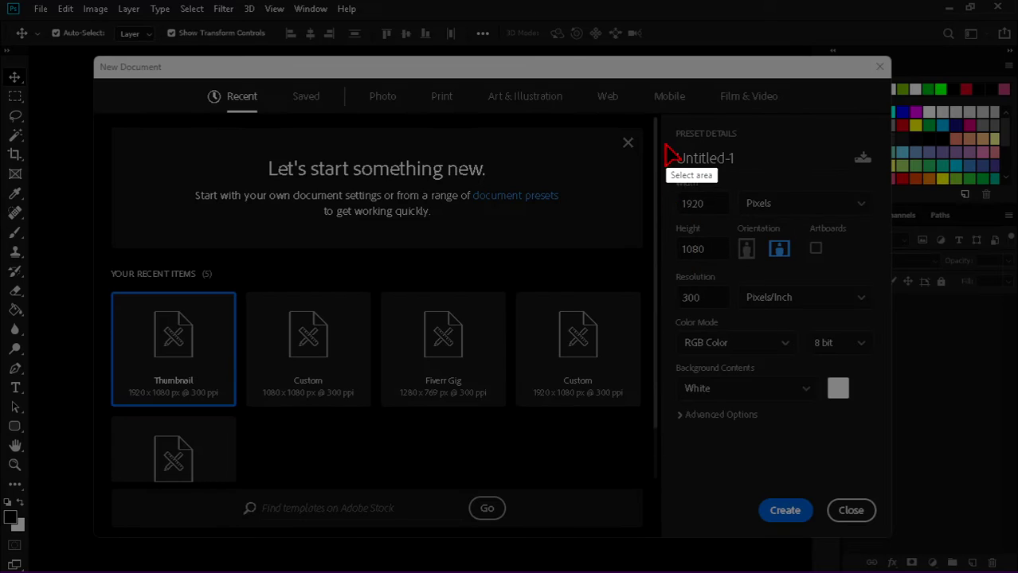
left_click_drag(663, 122, 877, 436)
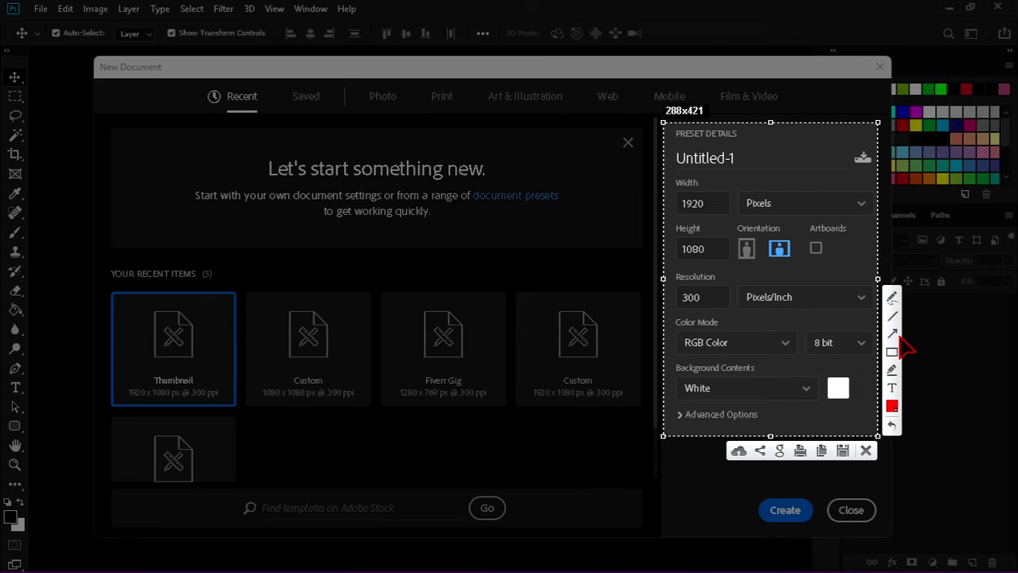
left_click_drag(752, 177, 712, 187)
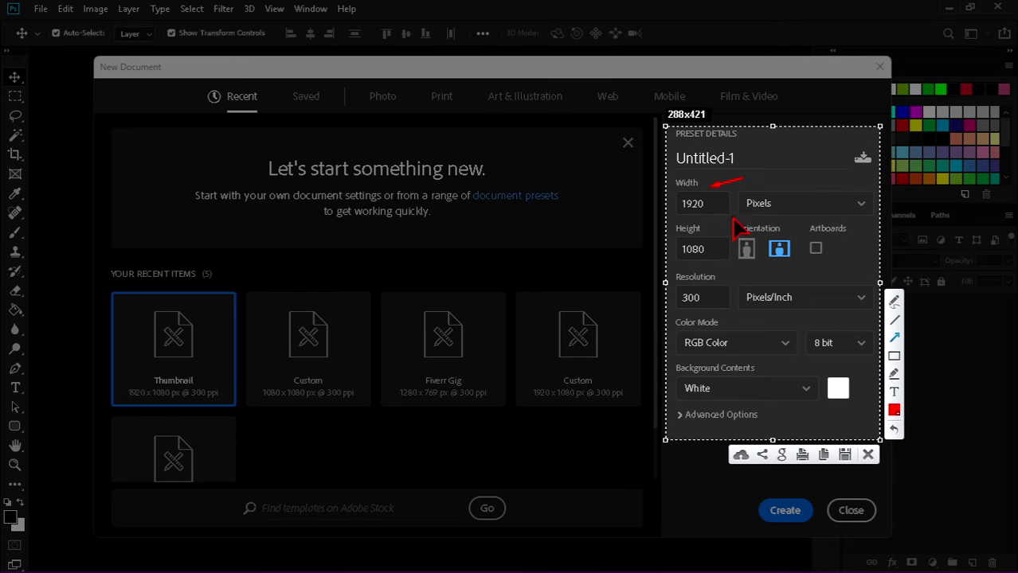
left_click_drag(733, 221, 715, 229)
left_click_drag(748, 275, 723, 278)
left_click_drag(825, 163, 781, 183)
left_click_drag(789, 313, 736, 320)
left_click_drag(787, 358, 777, 370)
mouse_move(829, 318)
left_mouse_down()
mouse_move(849, 333)
mouse_move(836, 330)
left_mouse_up()
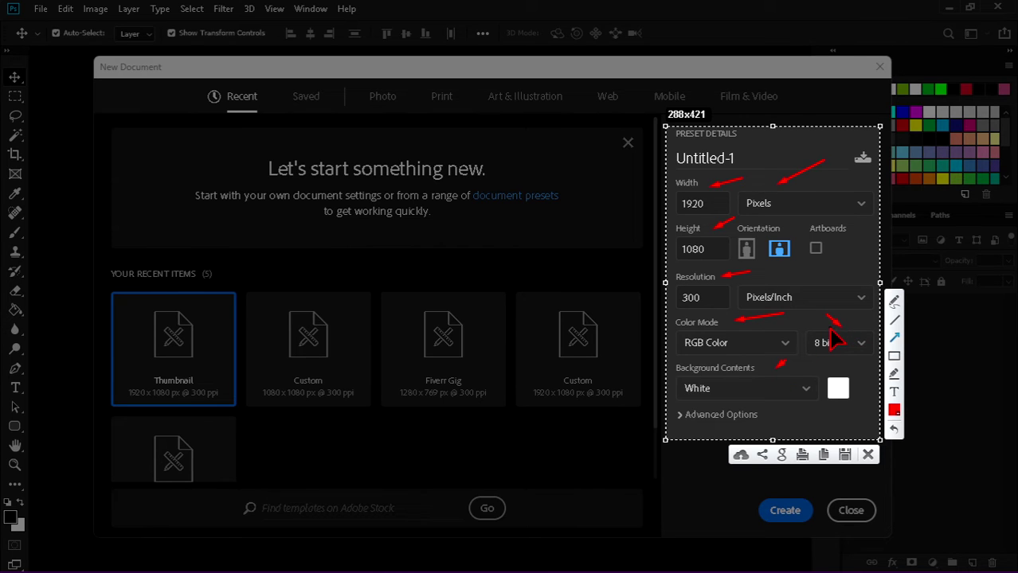
left_click(868, 455)
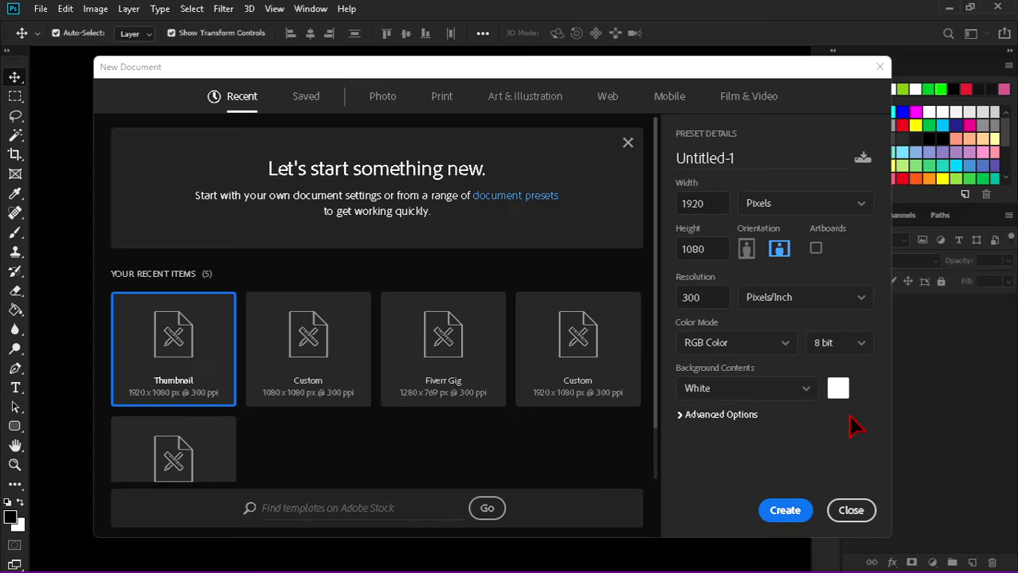
Step: Create a new document from the recent Custom preset of 1080 x 1080 px at 300 ppi
double_click(713, 203)
double_click(710, 249)
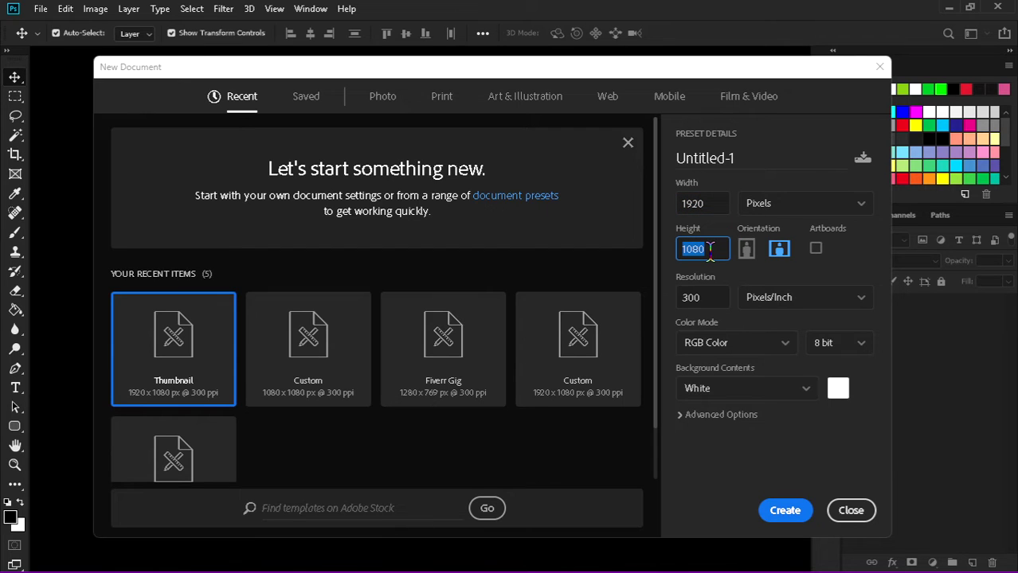
double_click(715, 202)
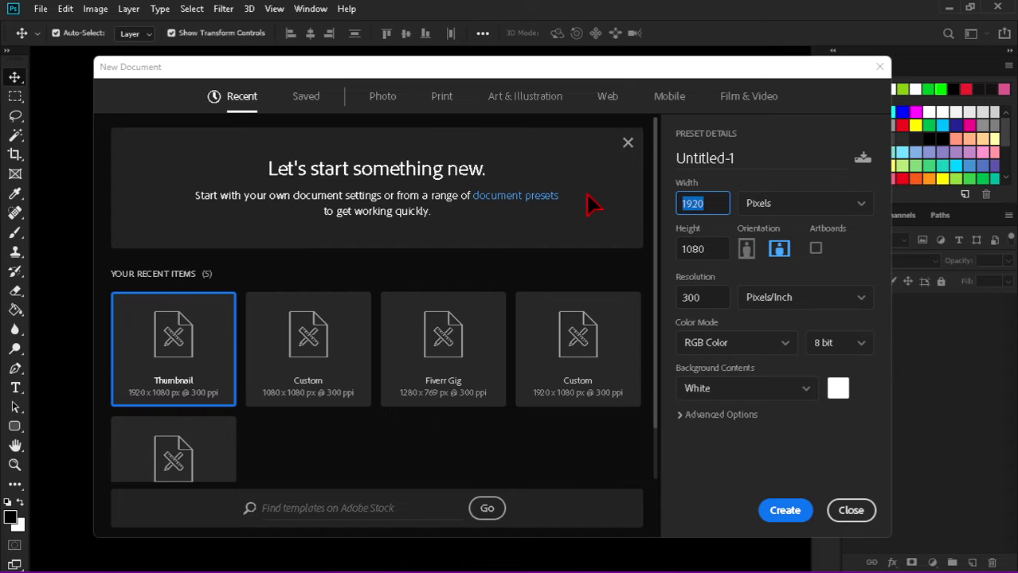
left_click(336, 384)
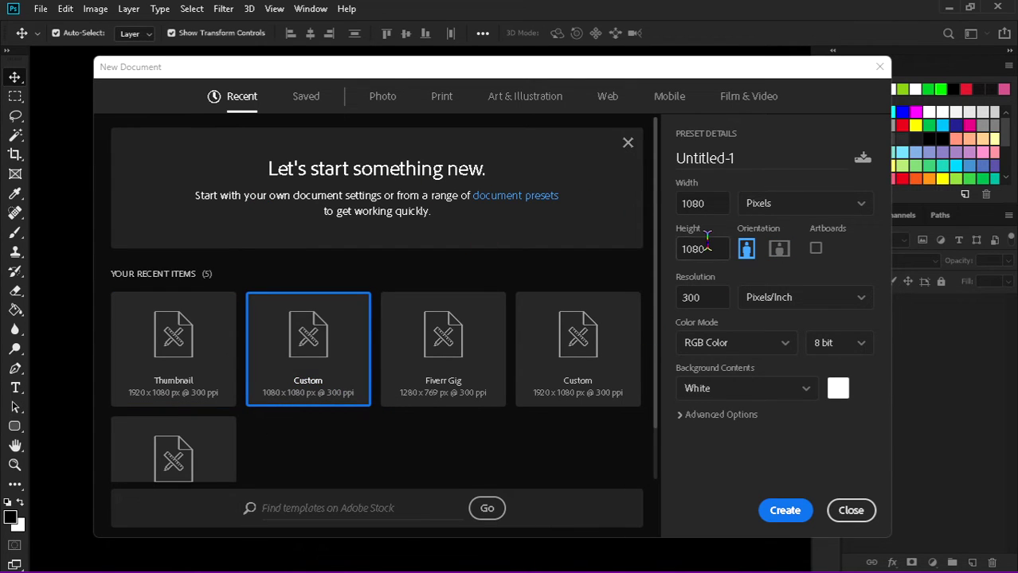
left_click(784, 510)
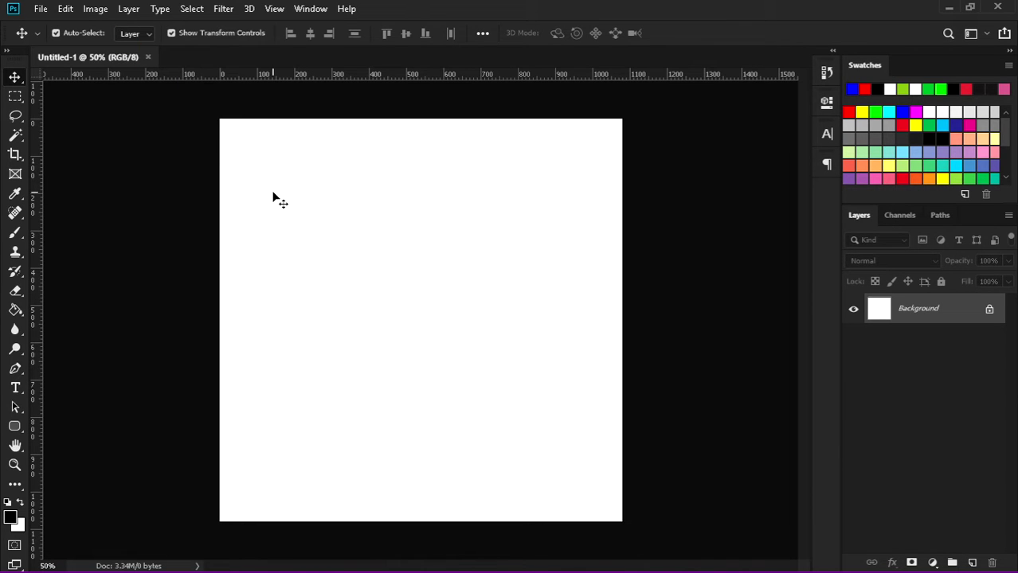
Step: Create a second document from the recent Thumbnail preset of 1920 x 1080 px at 300 ppi
key("ctrl")
key("ctrl+n")
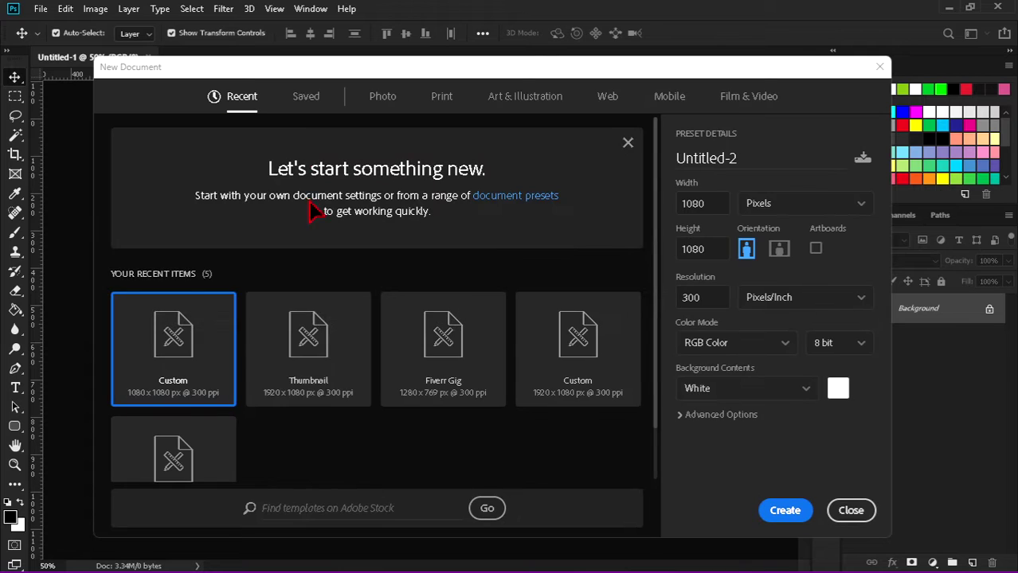
left_click(310, 380)
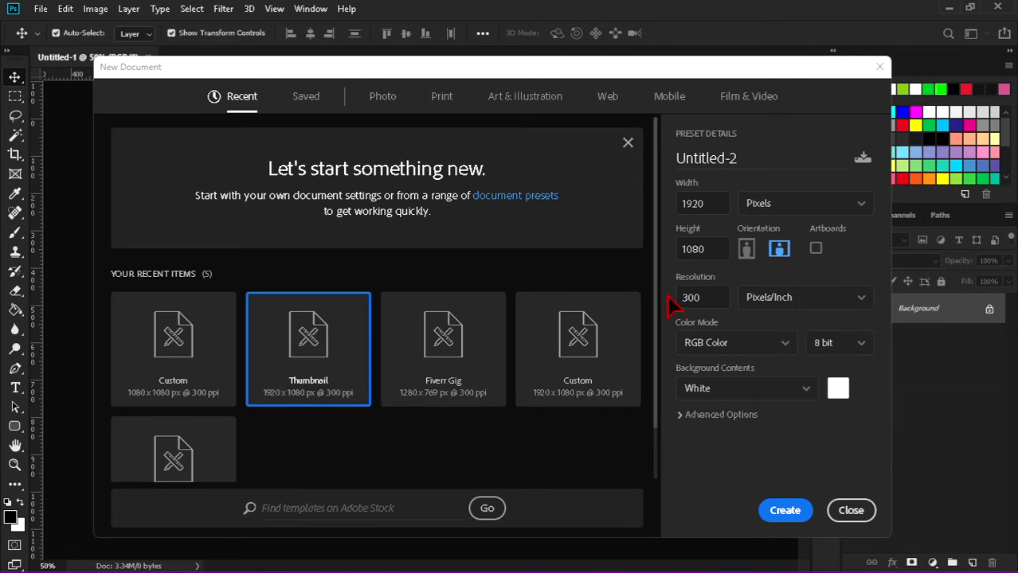
left_click(785, 511)
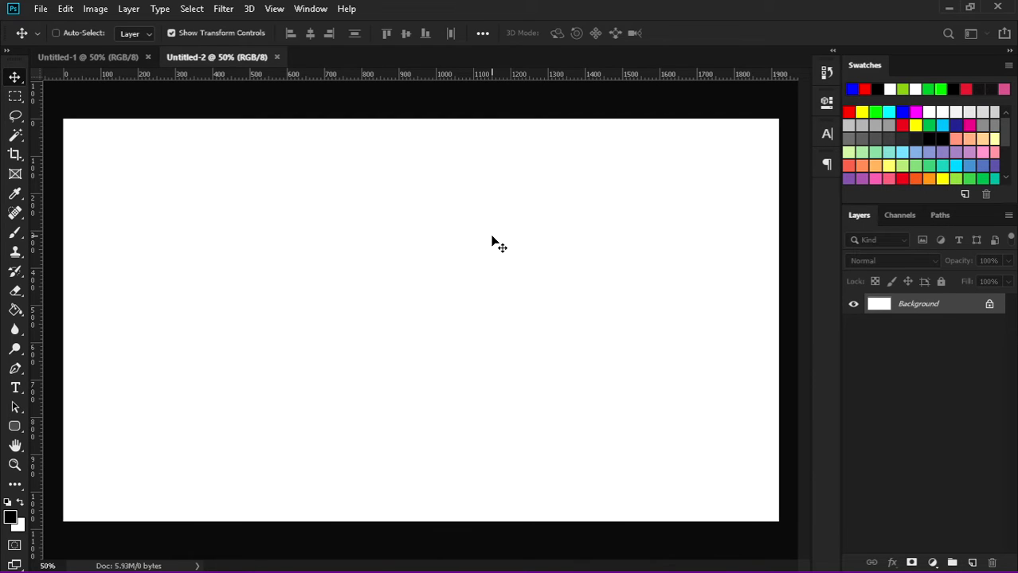
Step: Start another new document and check its dimensions in inches, returning the unit to pixels
key("ctrl+n")
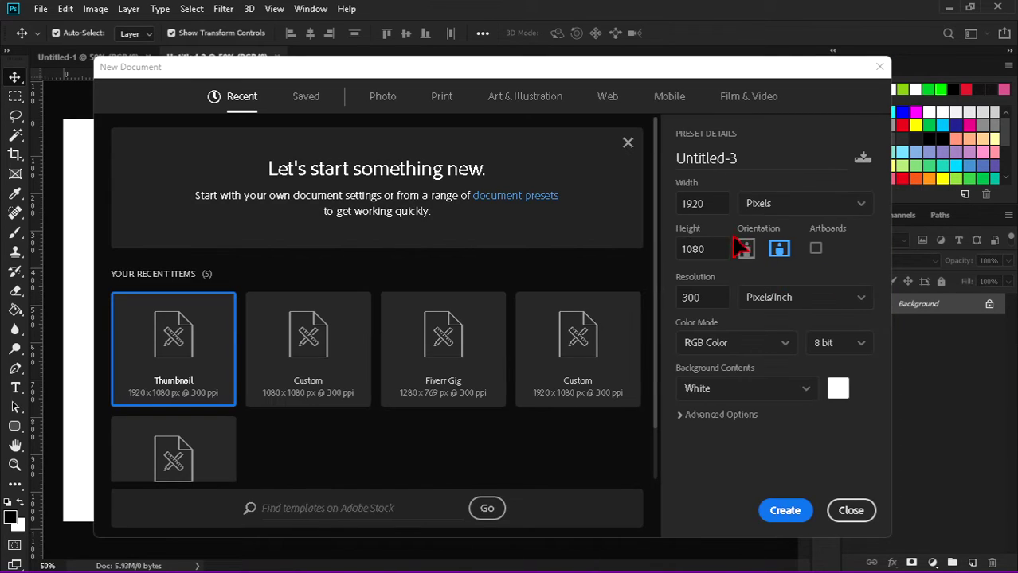
left_click(779, 211)
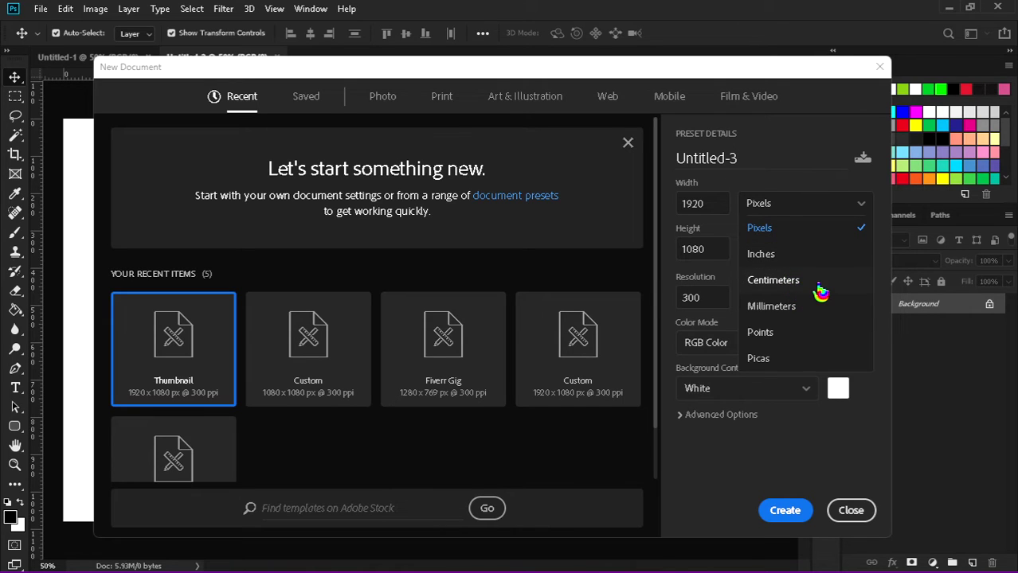
left_click(773, 257)
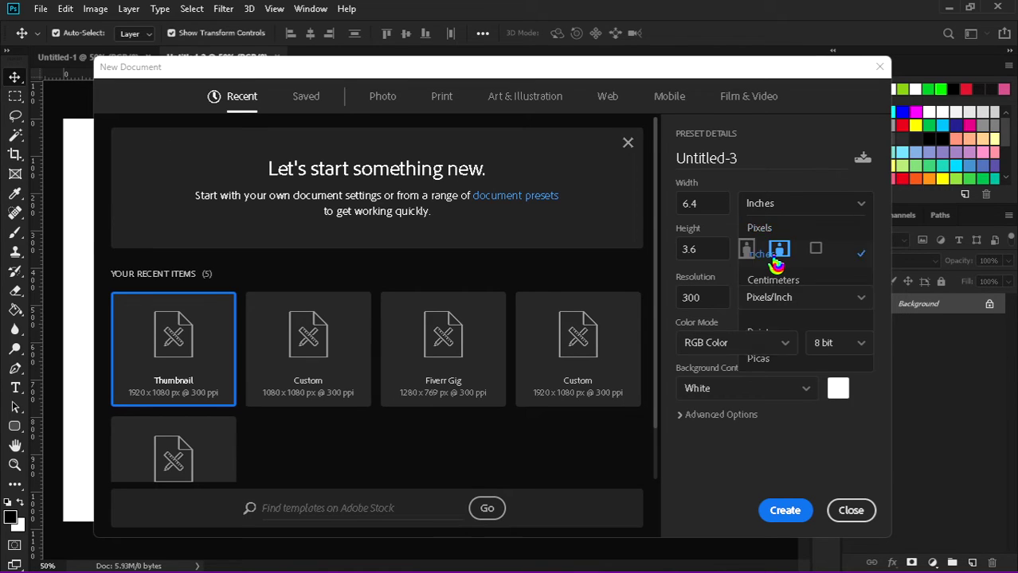
left_click(794, 209)
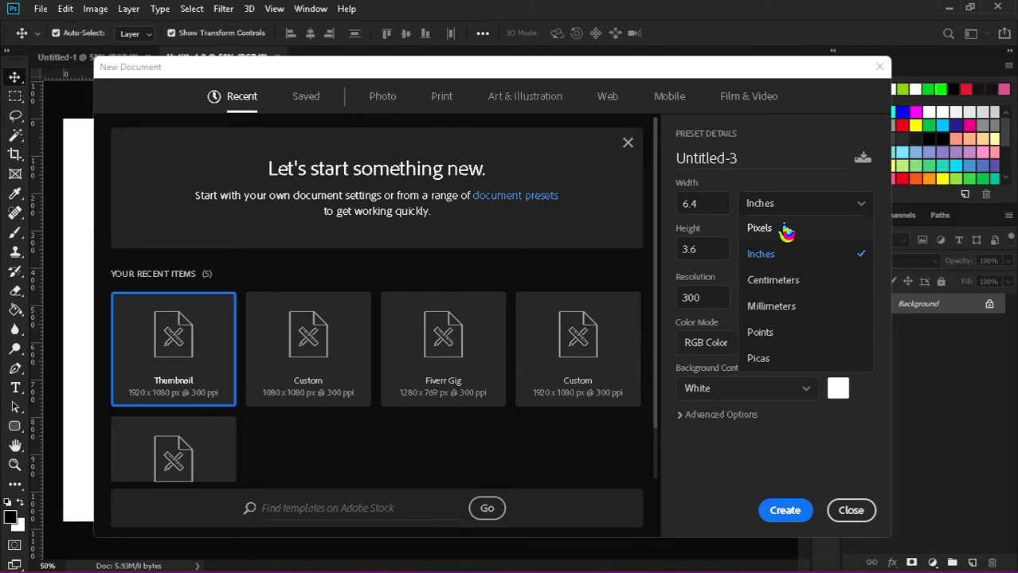
left_click(785, 230)
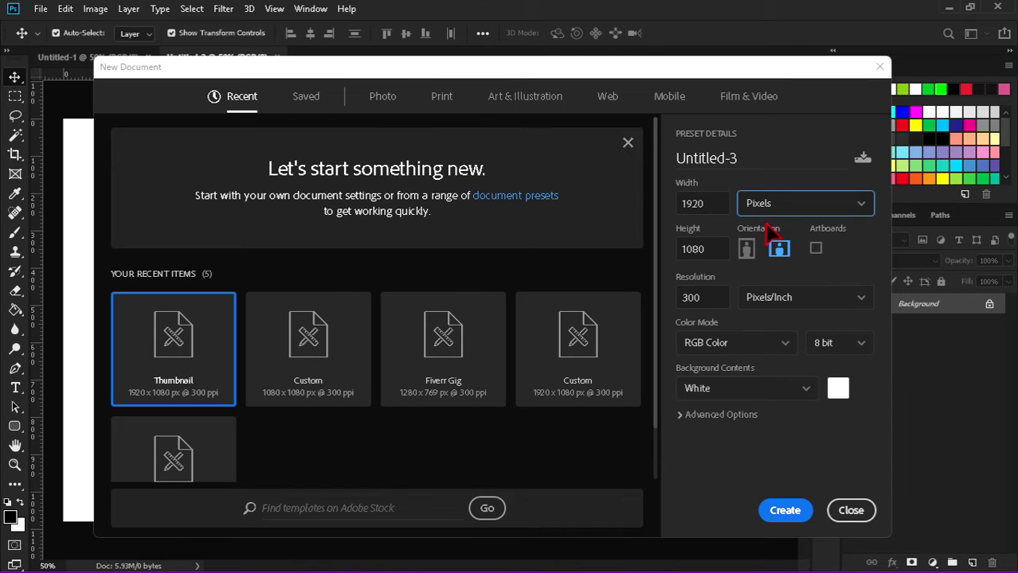
Step: Check the new document's dimensions in centimeters and set the unit back to pixels
left_click(789, 208)
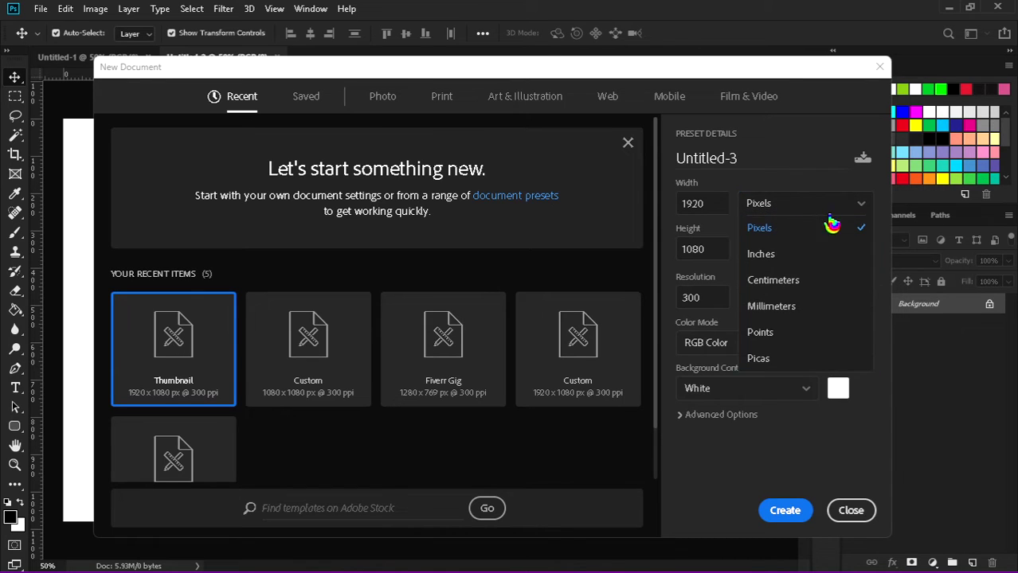
left_click(795, 279)
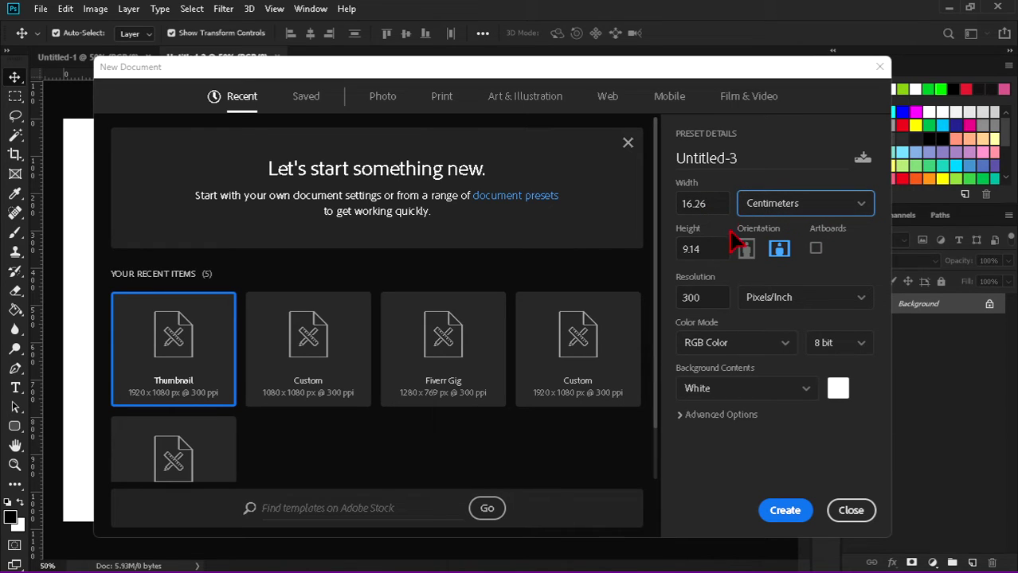
left_click(787, 217)
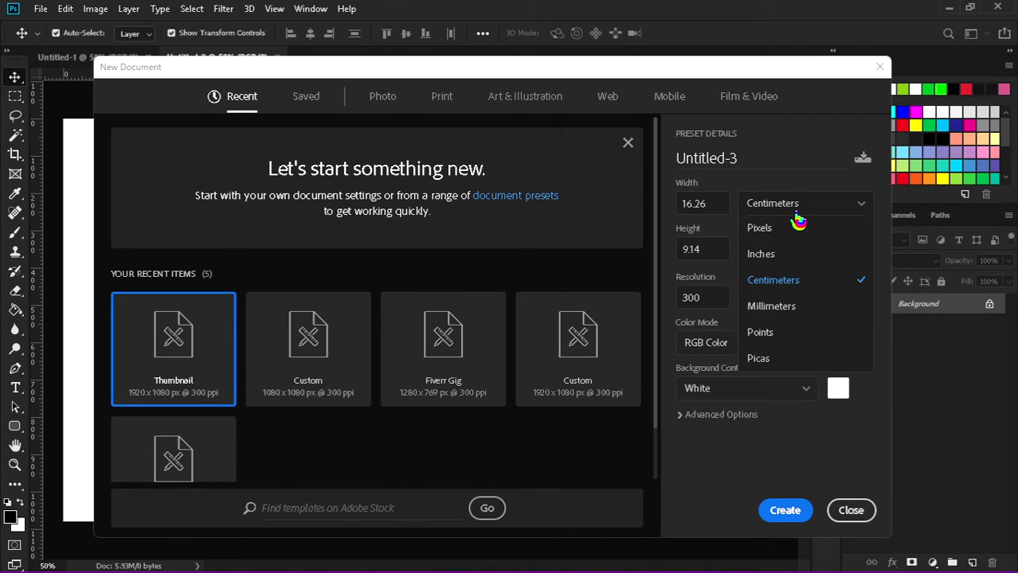
left_click(795, 212)
left_click(795, 215)
left_click(796, 230)
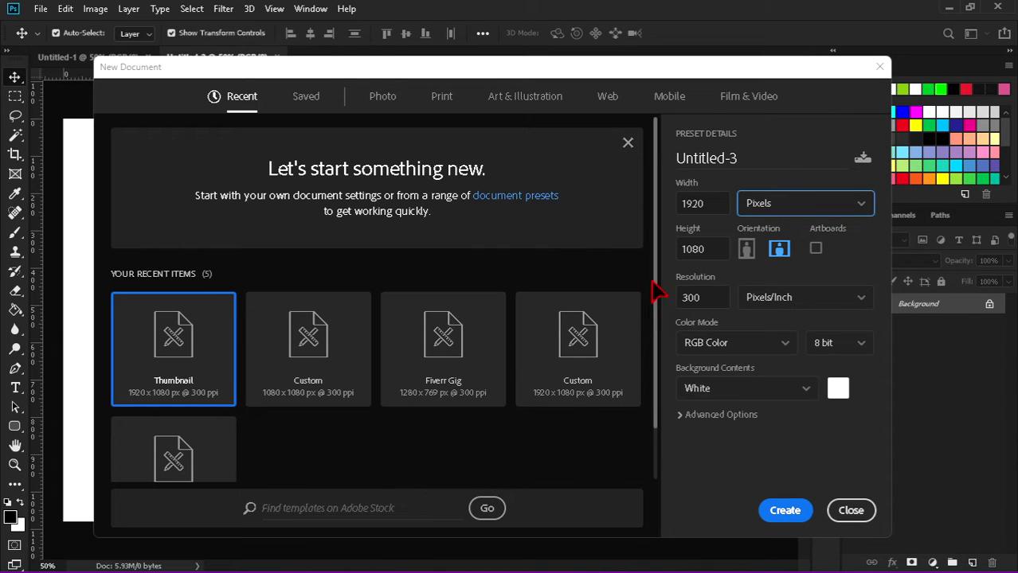
Step: Switch to Chrome, search for "pixel to inch converter" and convert 1080 pixels to inches on the UnitConverters.net page
left_click(478, 556)
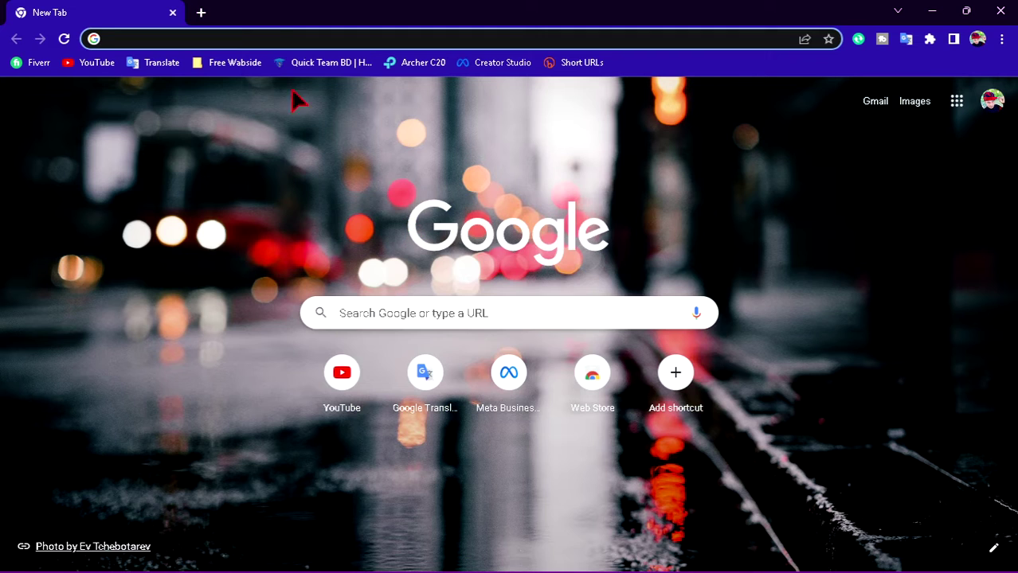
left_click(277, 38)
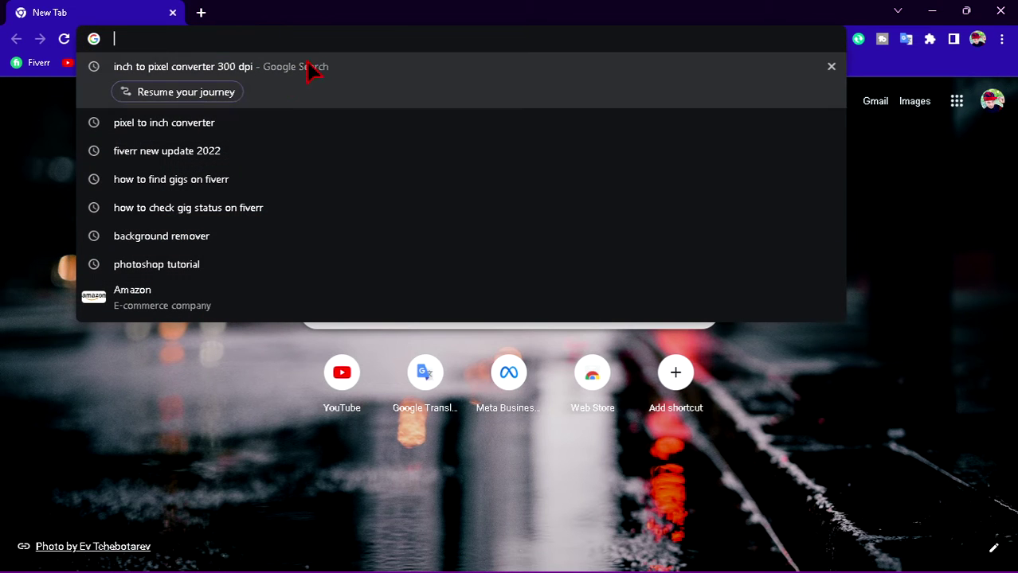
left_click(159, 132)
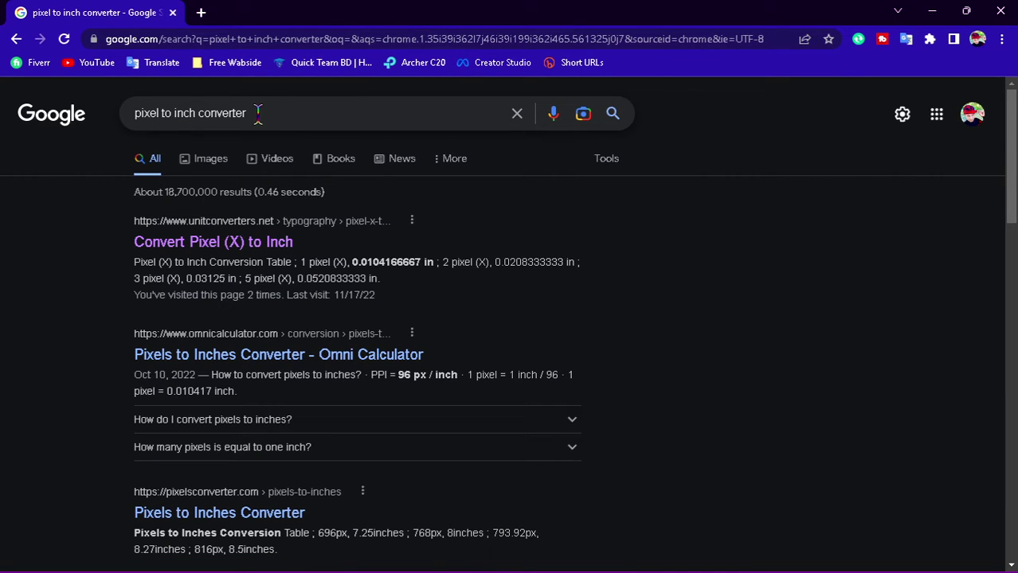
left_click(218, 249)
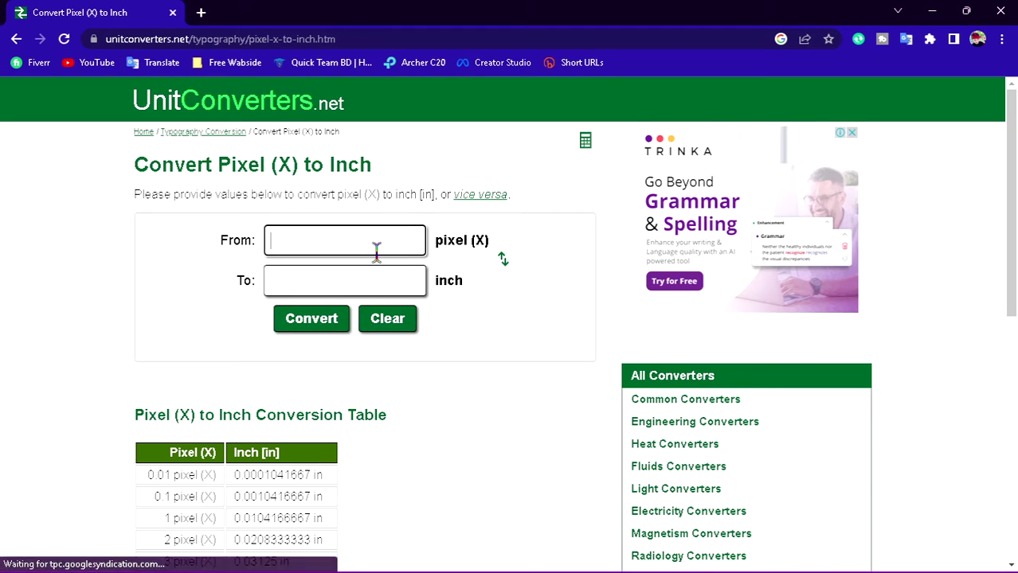
left_click(401, 283)
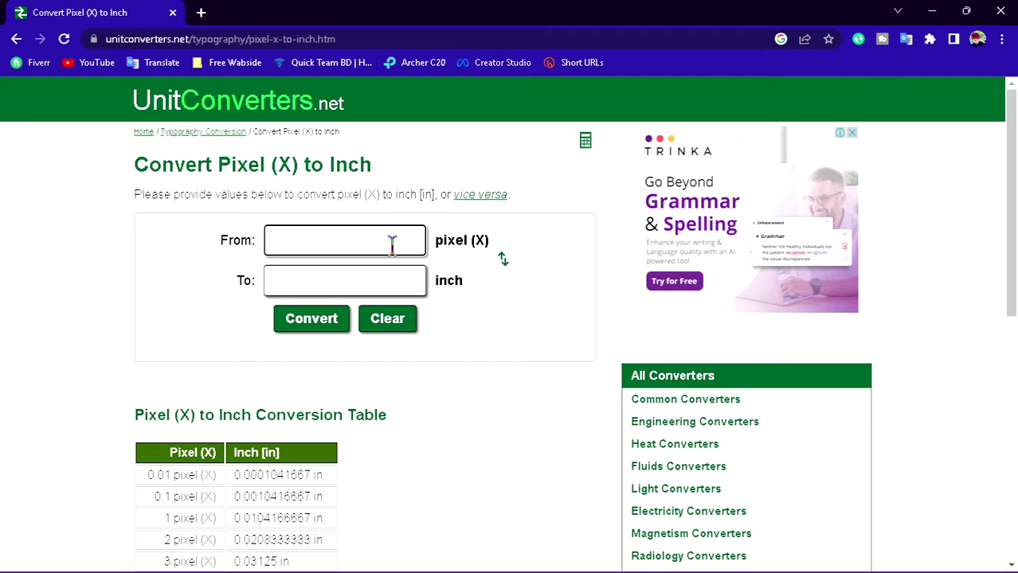
type("1080")
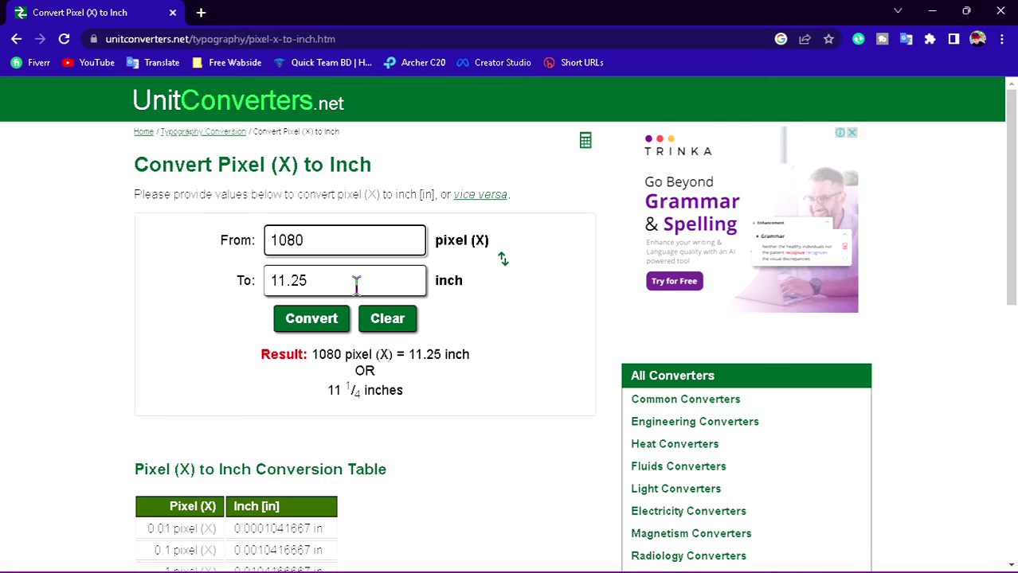
Step: Search for "inch to pixel converter 300 dpi" in a new browser tab and open the pixelsconverter.com Inches to Pixels Converter
left_click(201, 12)
left_click(167, 39)
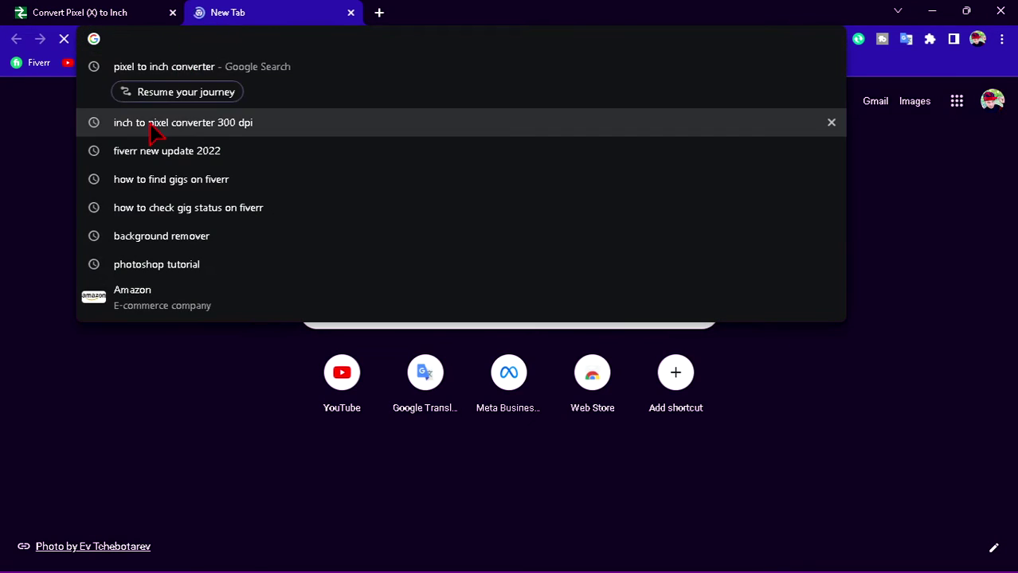
left_click(153, 127)
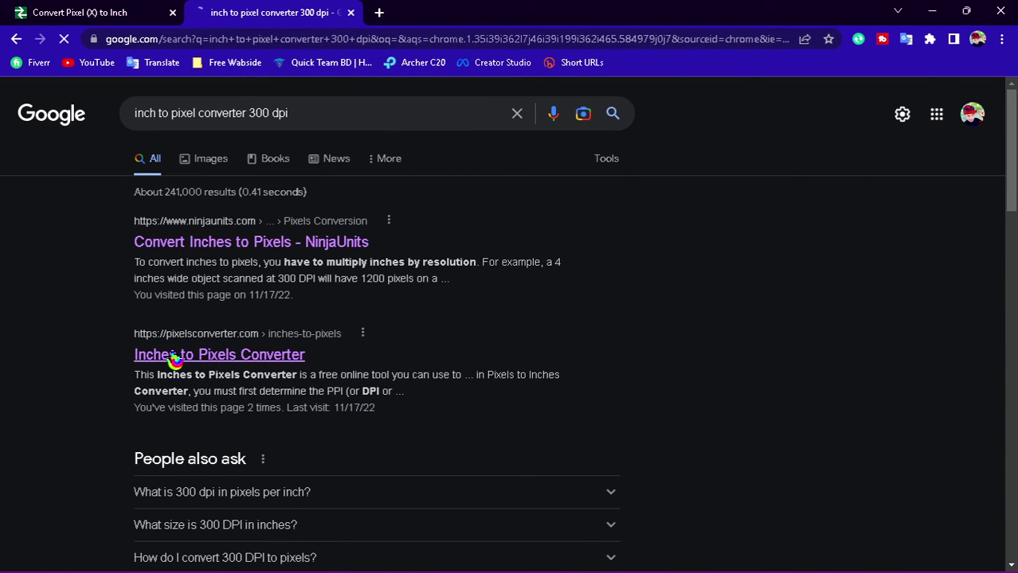
left_click(239, 360)
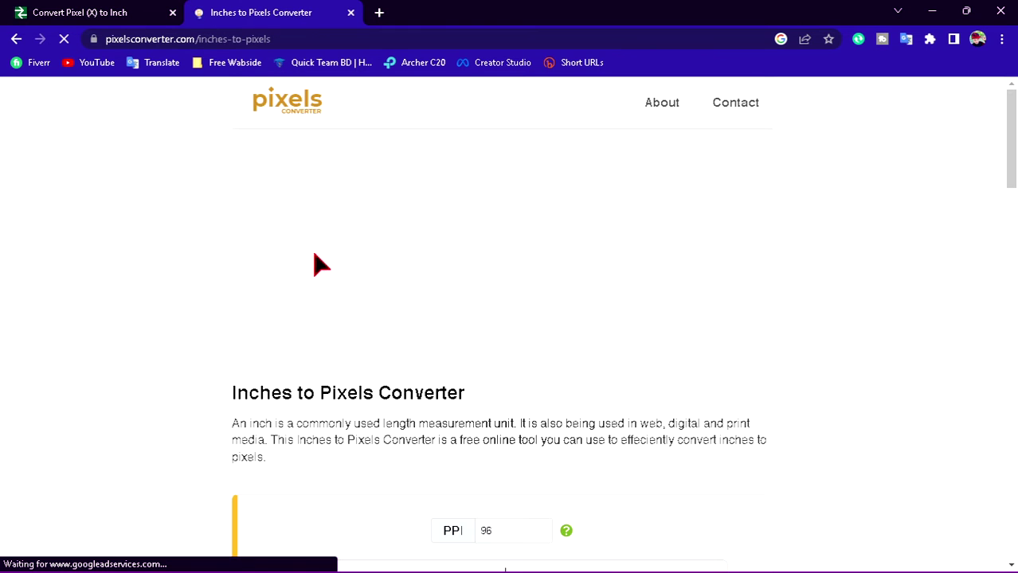
scroll(446, 302, "down", 3)
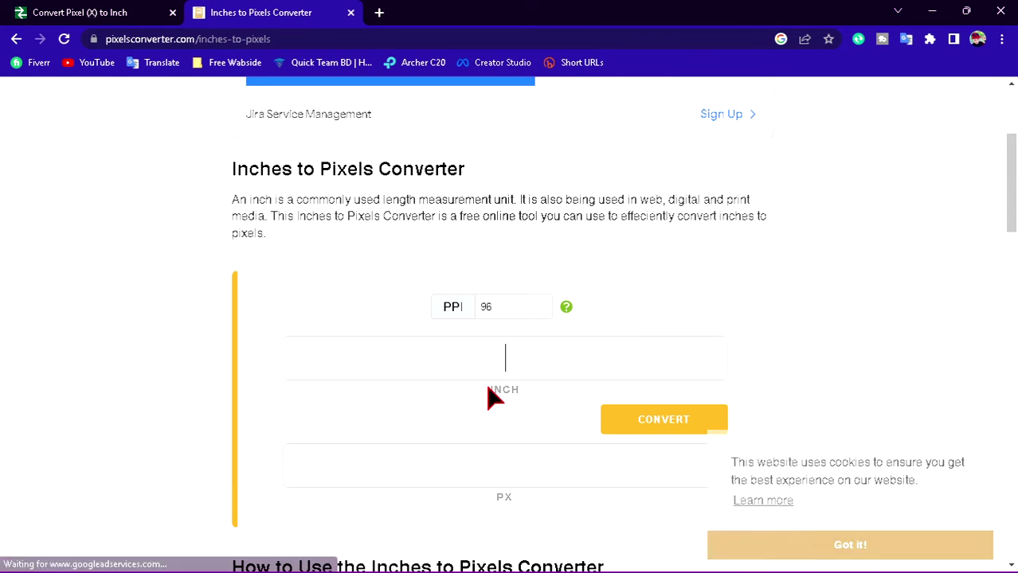
Step: Convert 7 inches to pixels with the online converter, close the browser and return to the new document settings in Photoshop
scroll(552, 462, "down", 1)
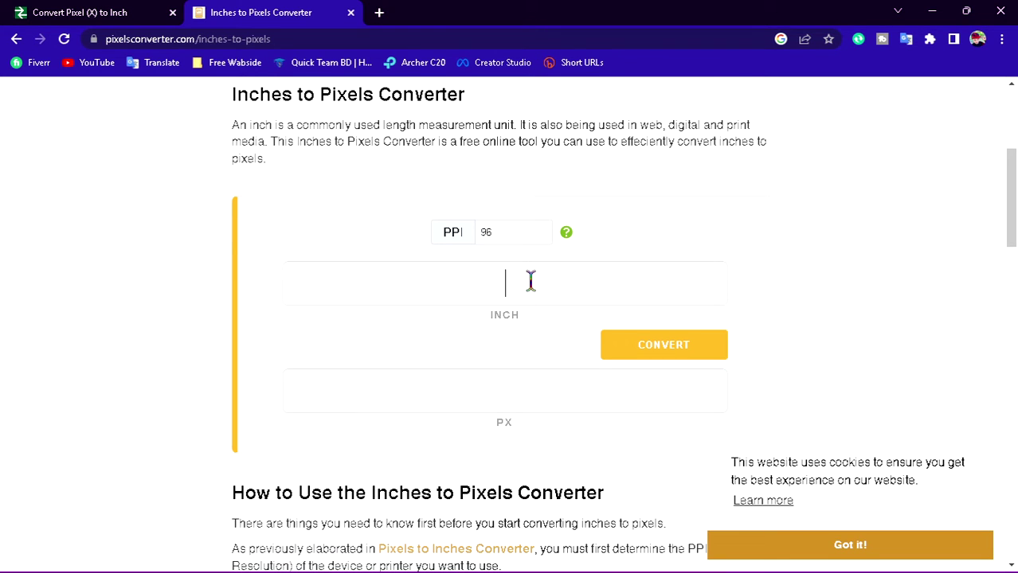
type("7")
left_click(642, 353)
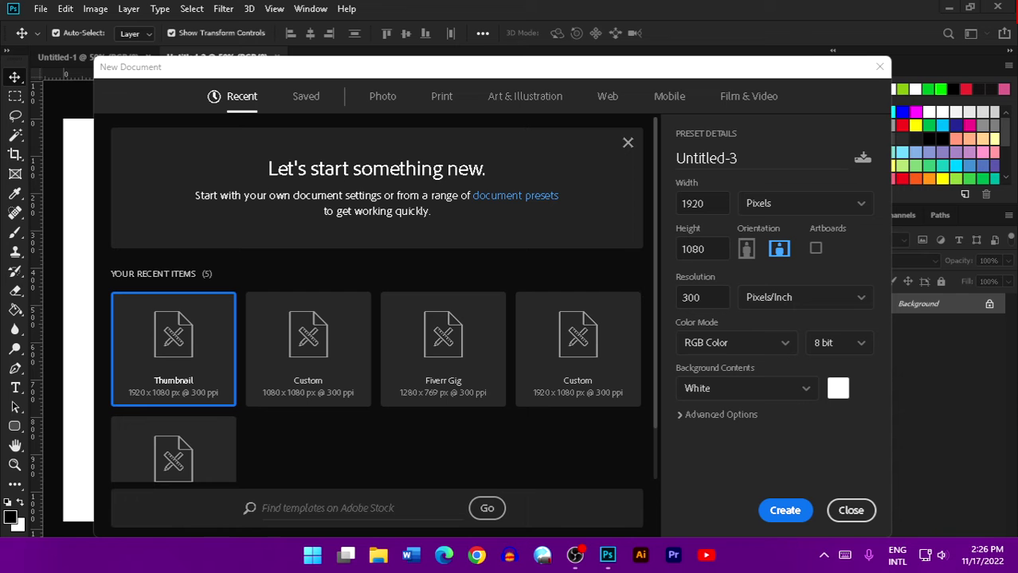
left_click(1001, 11)
Step: Check the new document's width and height in centimeters and in millimeters, and return the unit to pixels
left_click(820, 204)
left_click(807, 276)
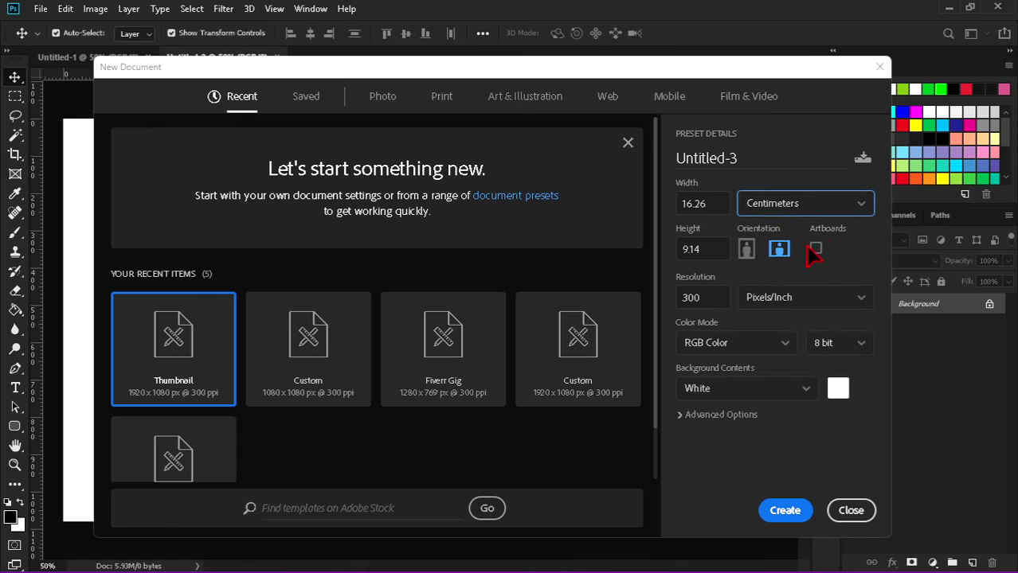
left_click(810, 212)
left_click(810, 303)
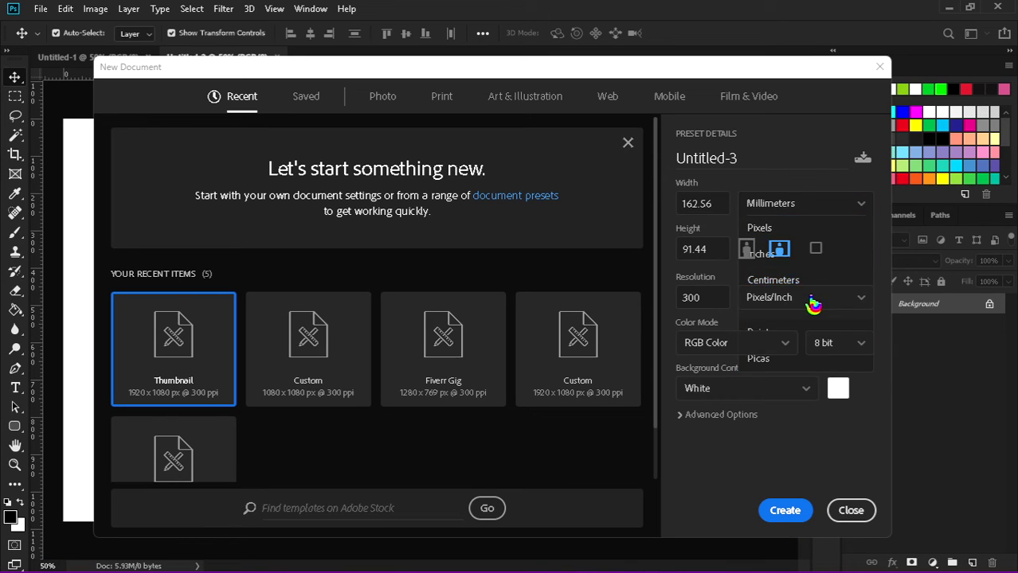
left_click(806, 211)
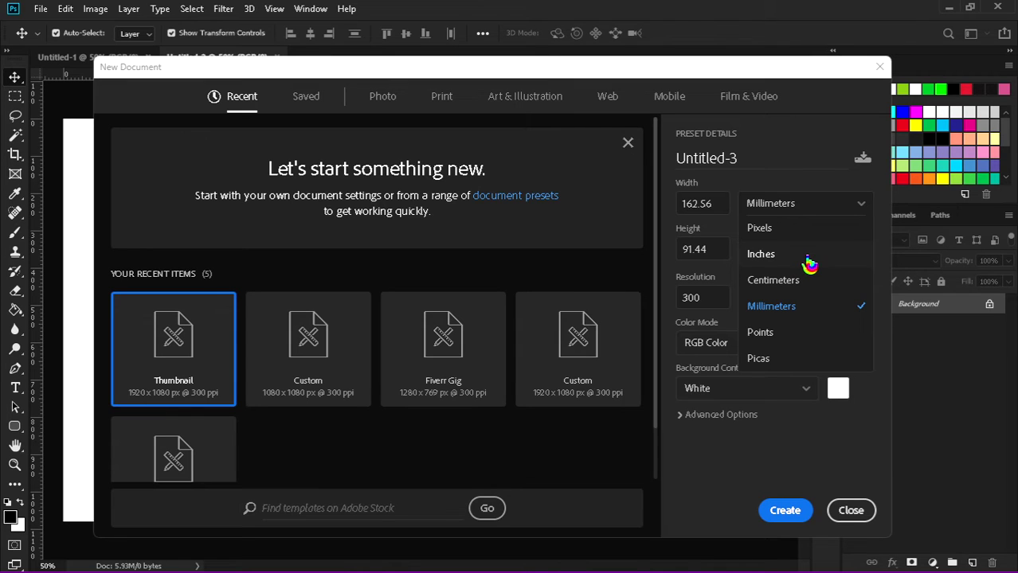
left_click(807, 229)
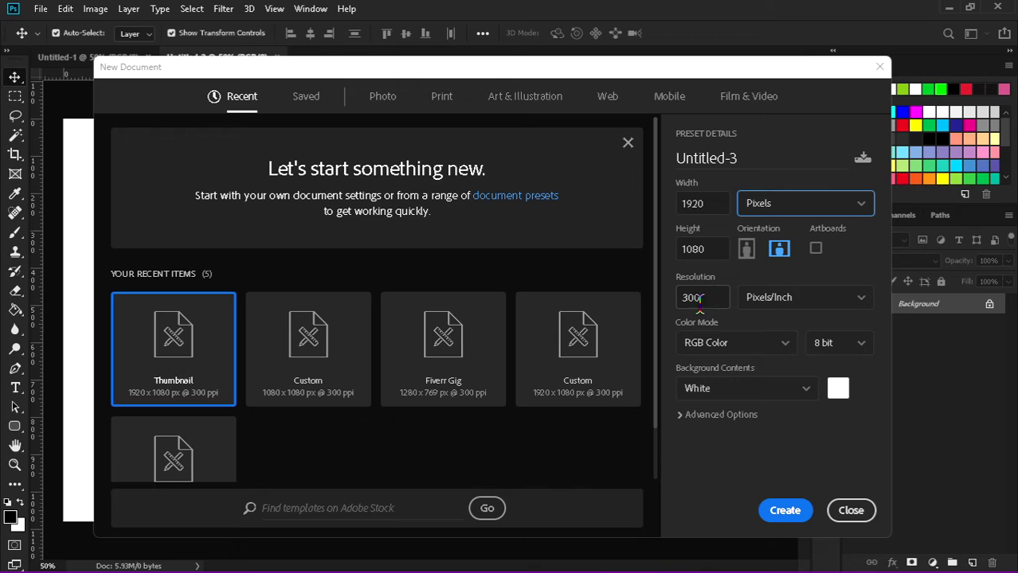
Step: Check the document's resolution in Pixels/Centimeter and set the resolution unit back to Pixels/Inch
left_click(832, 303)
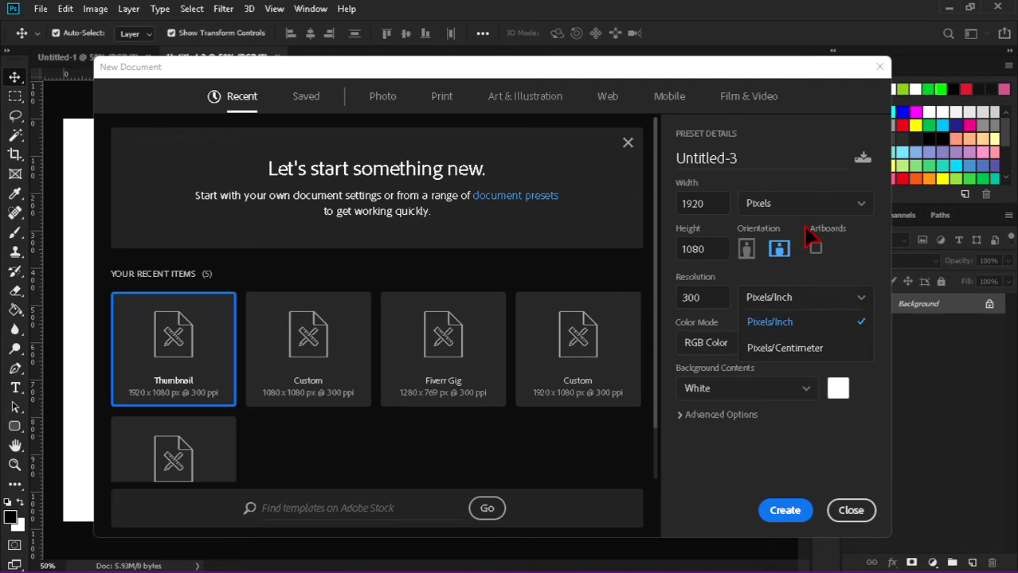
left_click(784, 348)
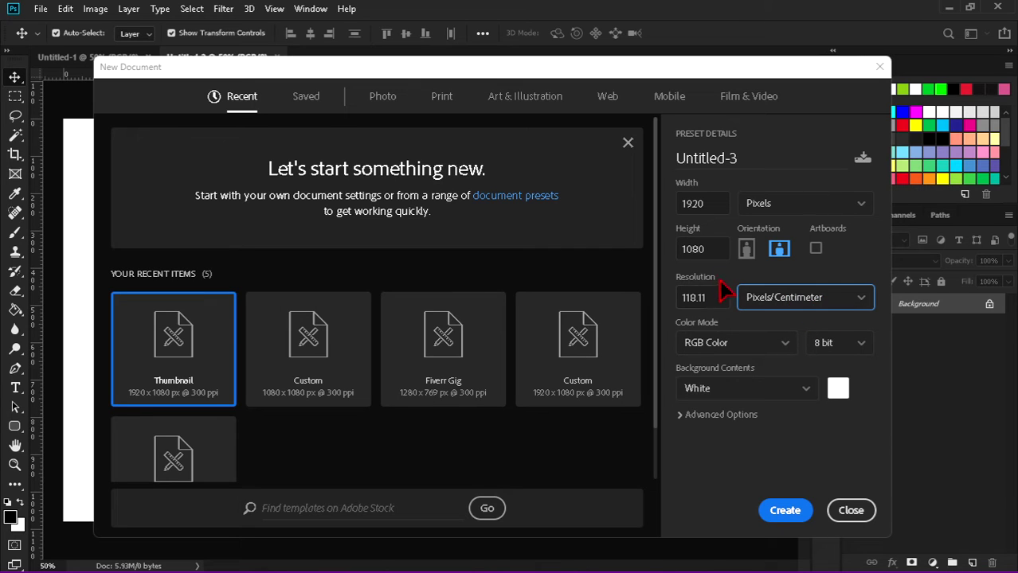
left_click(790, 306)
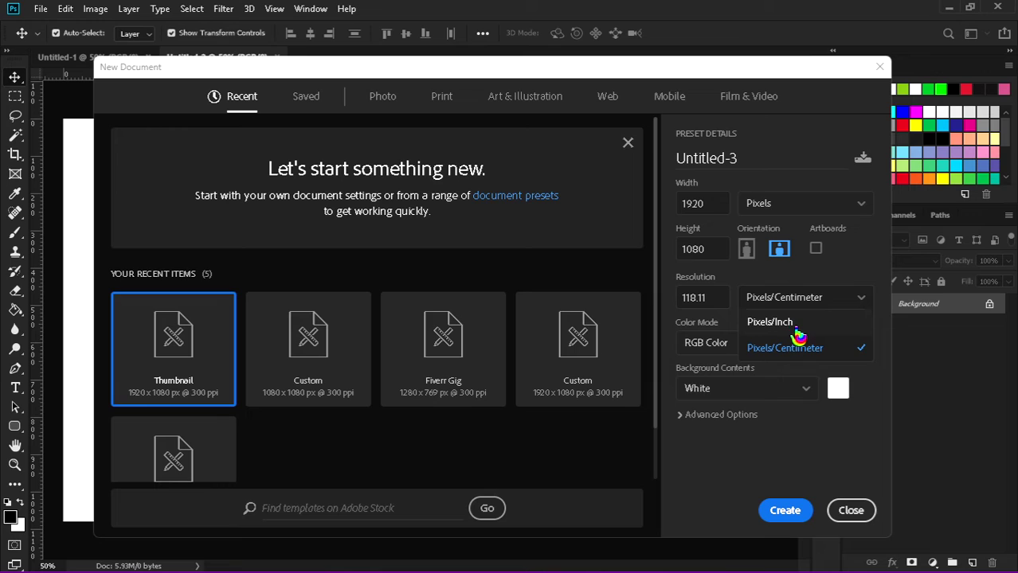
left_click(797, 327)
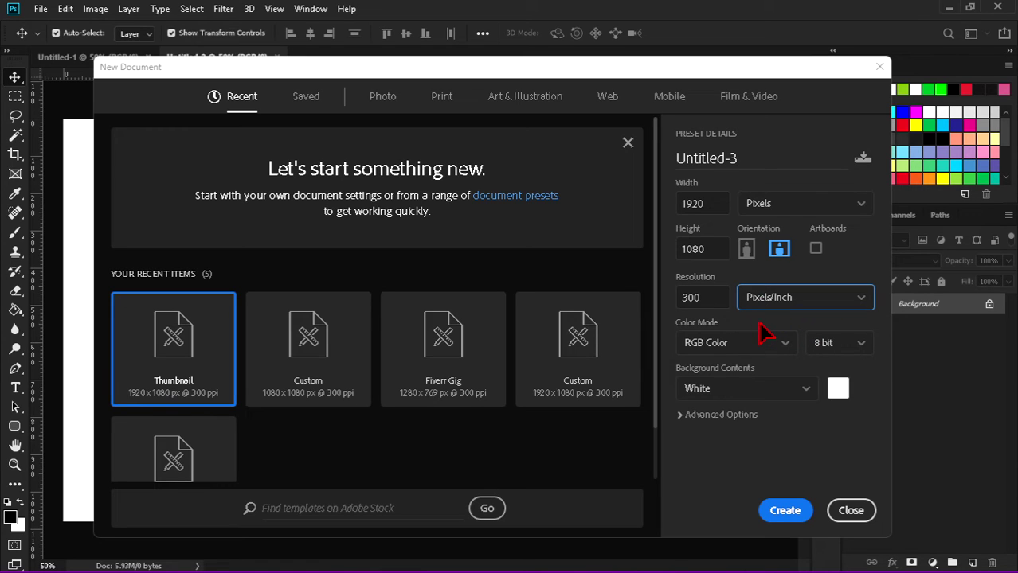
Step: Look through the bit depth, color mode and background contents options, trying CMYK Color and returning to RGB Color
left_click(832, 344)
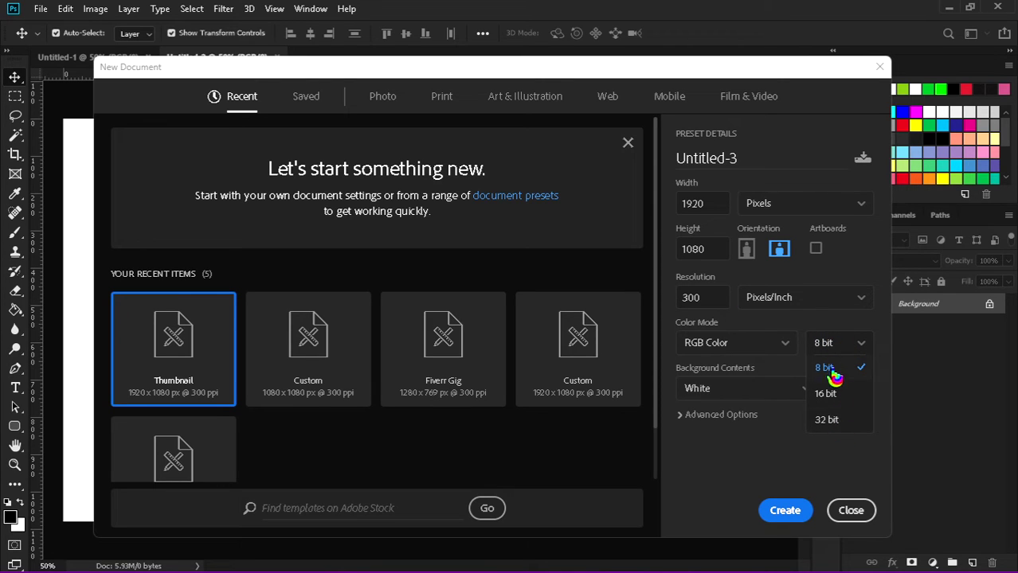
left_click(840, 347)
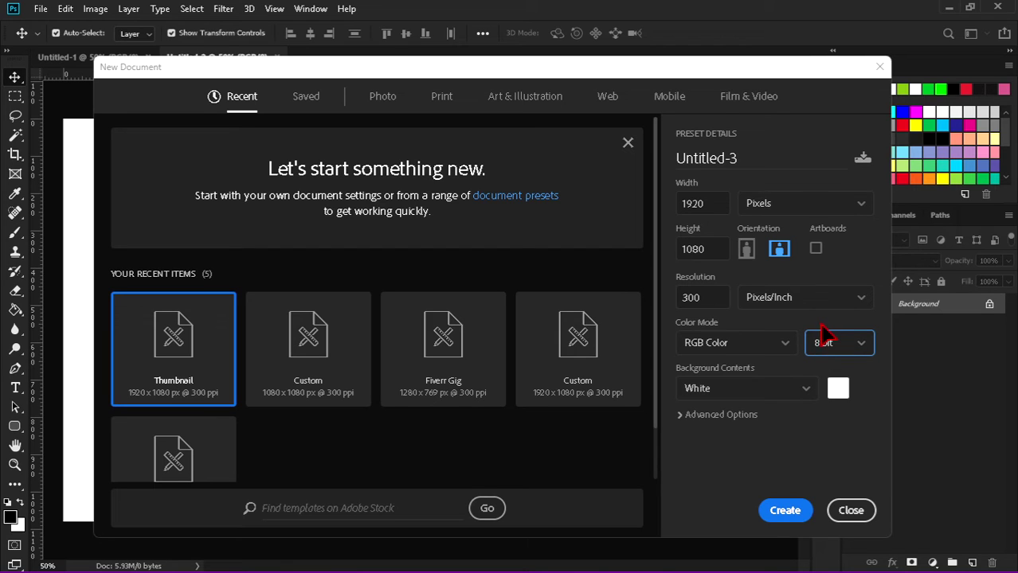
left_click(750, 344)
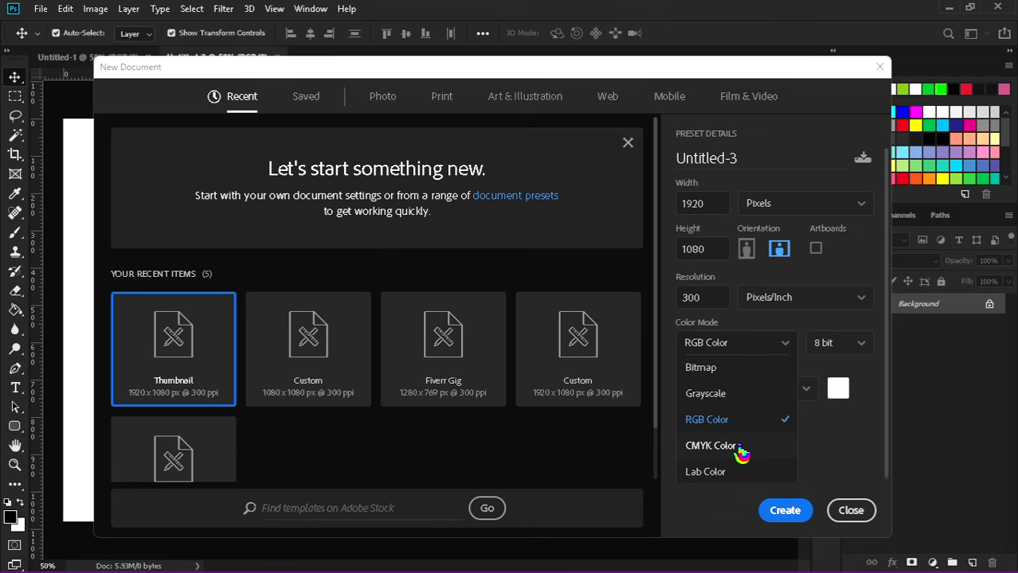
left_click(739, 449)
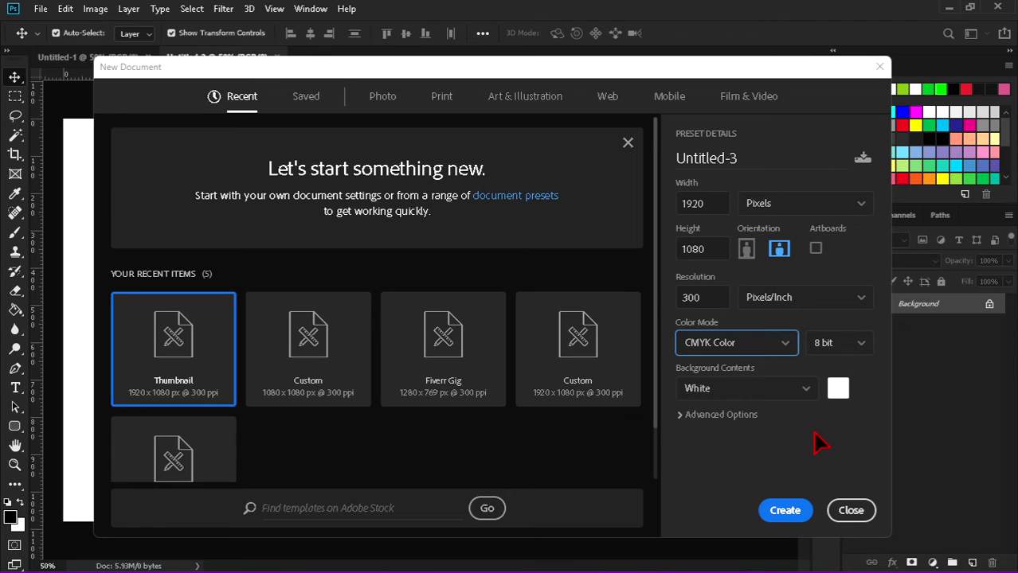
left_click(704, 349)
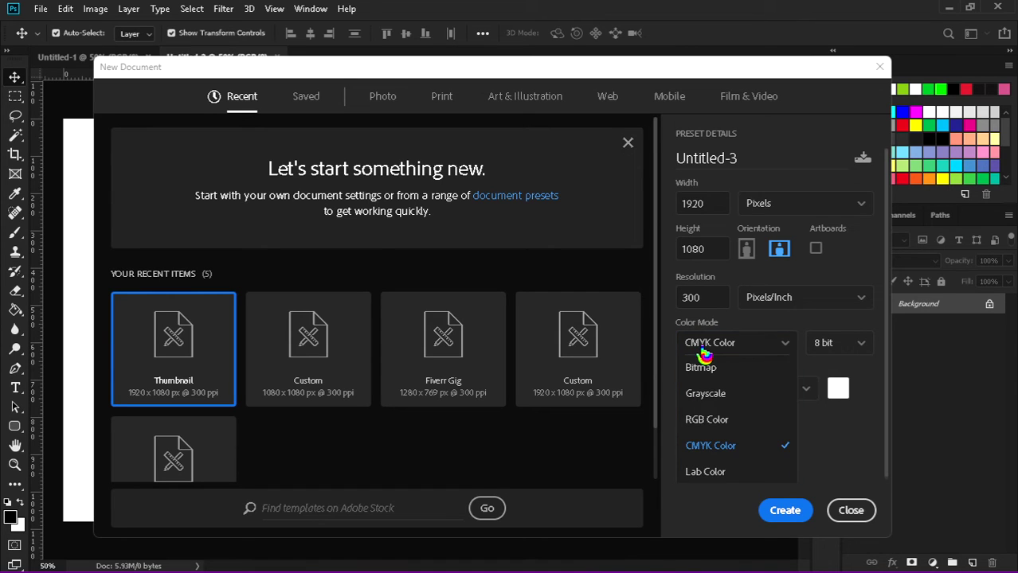
left_click(713, 414)
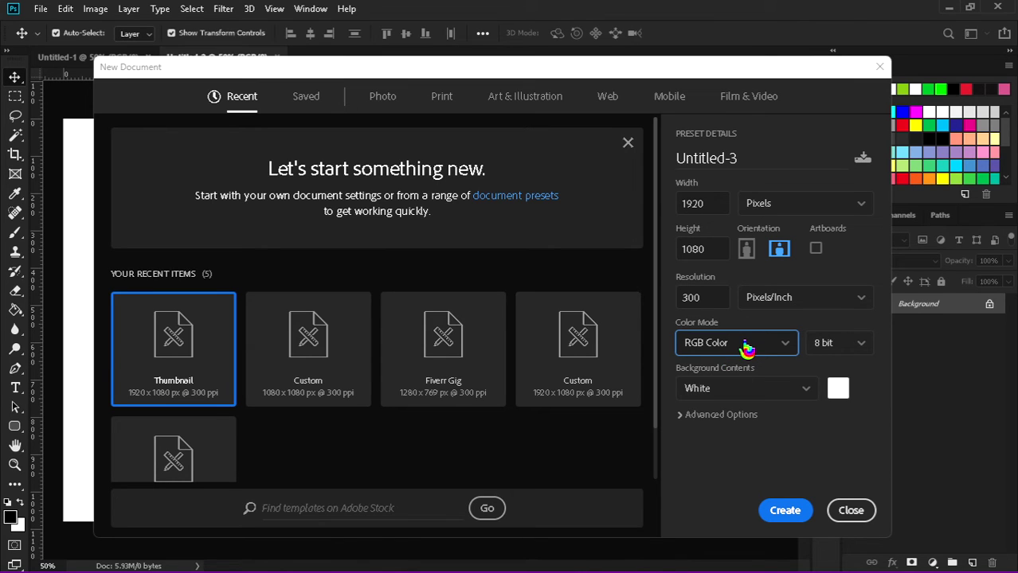
left_click(806, 390)
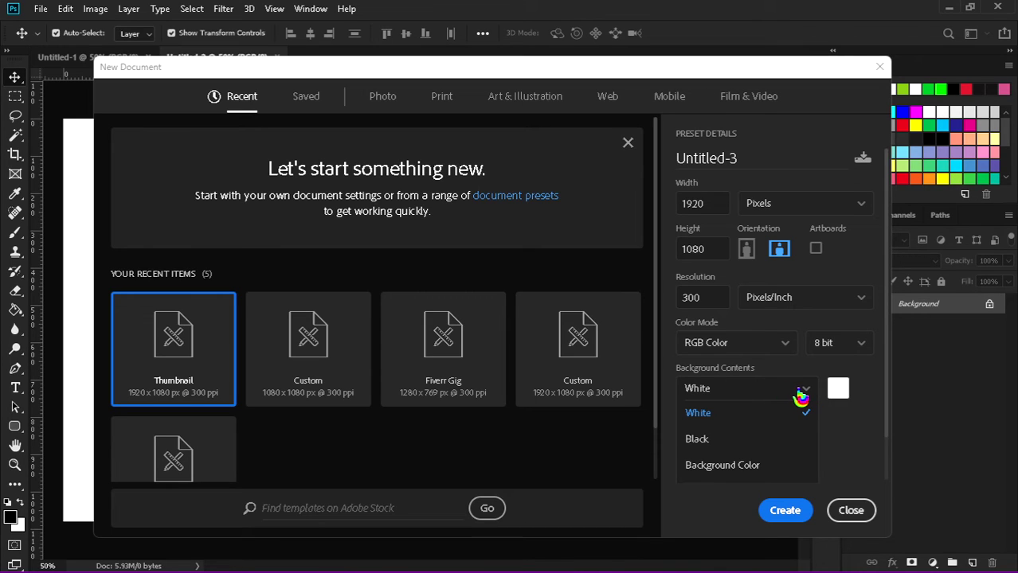
left_click(857, 435)
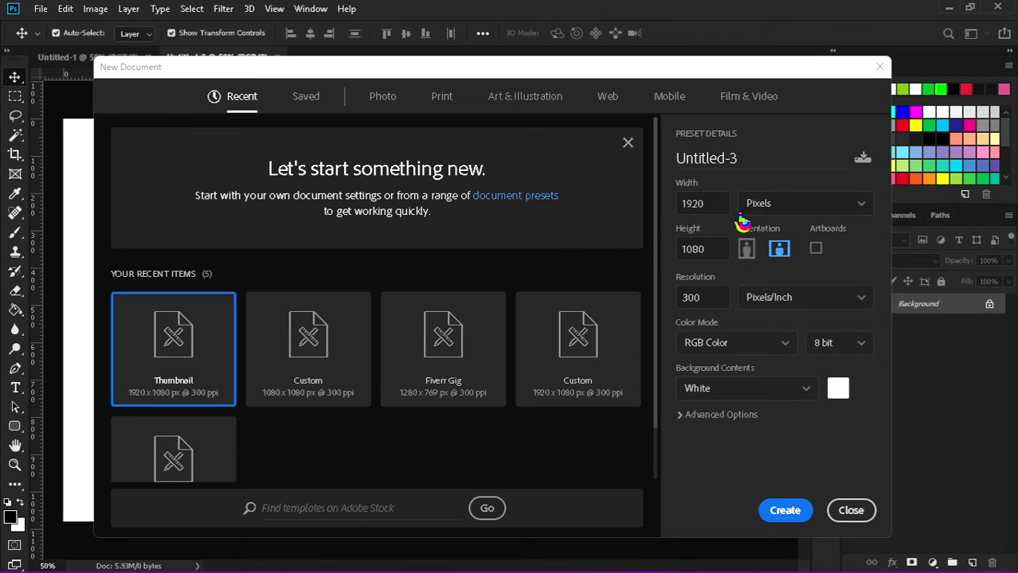
Step: Set the width to 500 pixels and the height to 300 pixels, and create the document
double_click(719, 204)
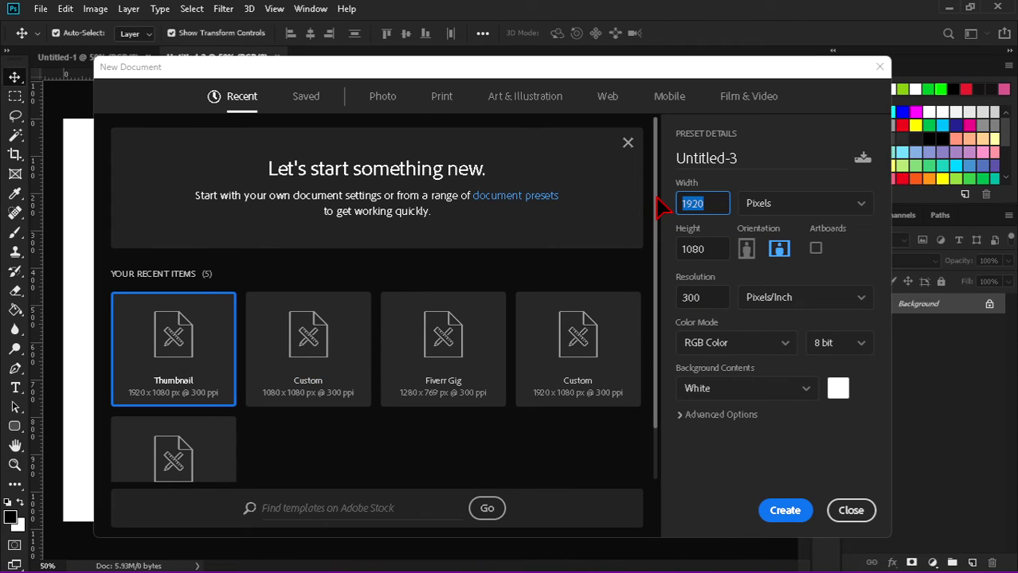
type("500")
key("Tab")
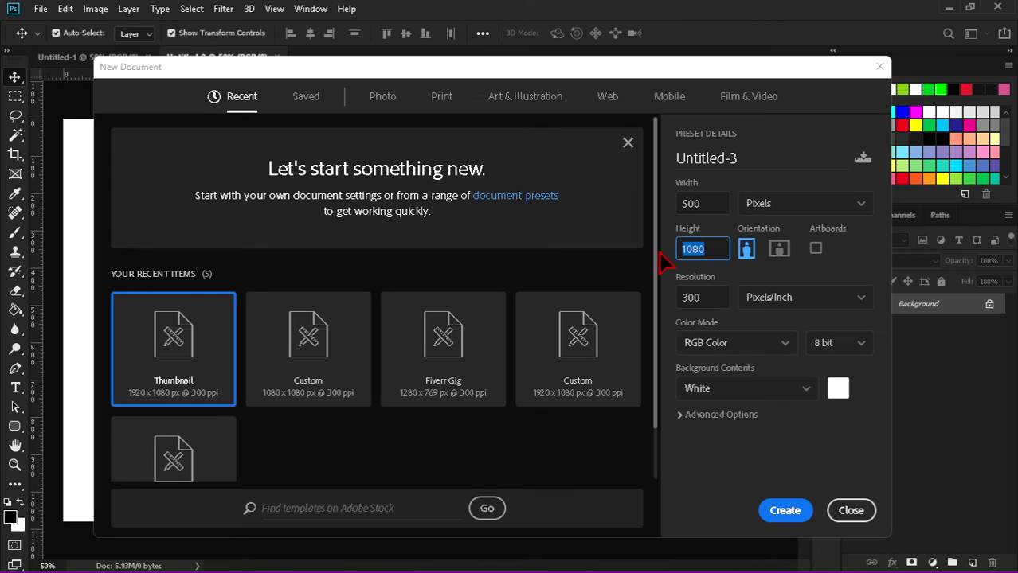
type("300")
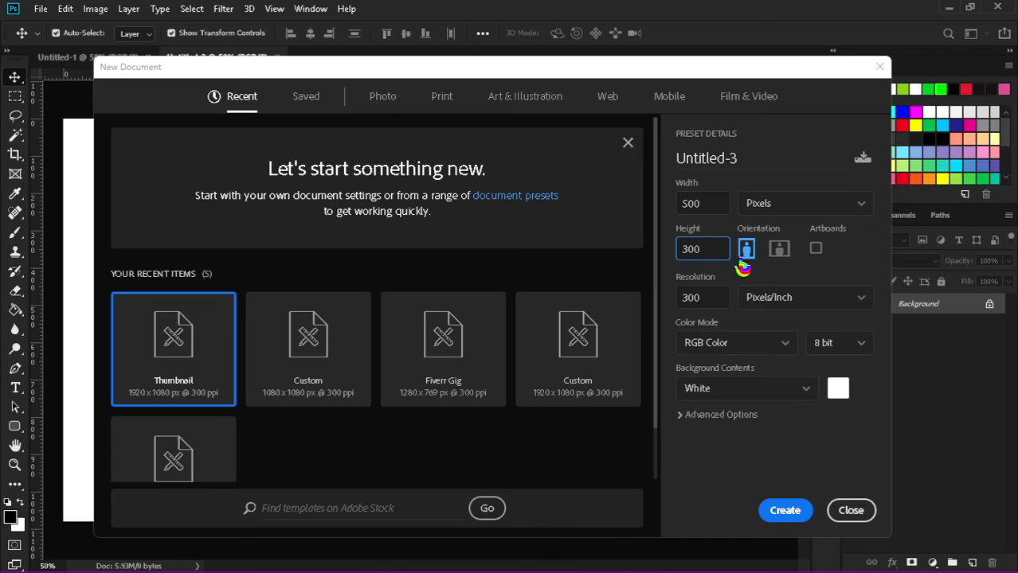
left_click(787, 513)
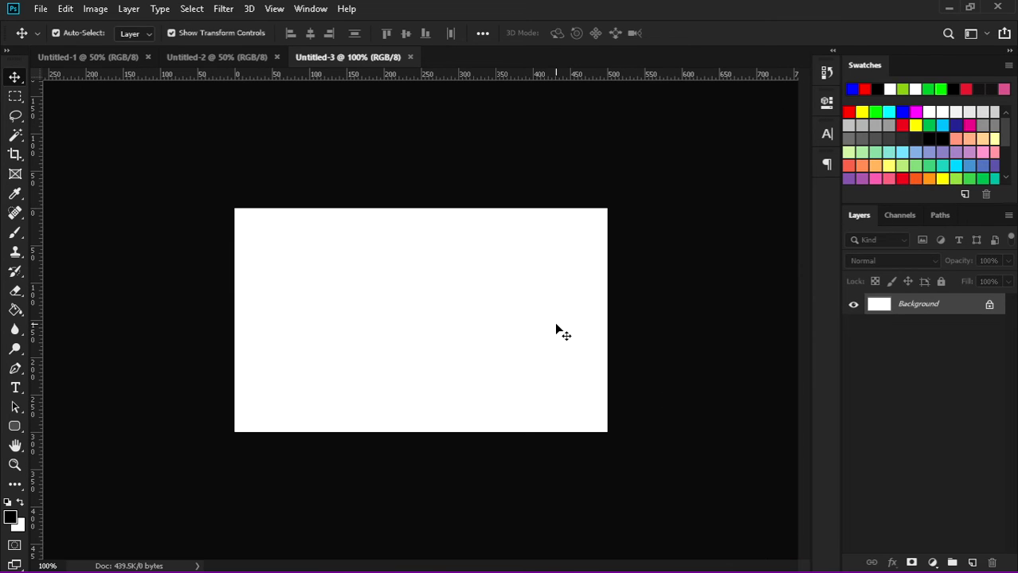
scroll(562, 304, "up", 5)
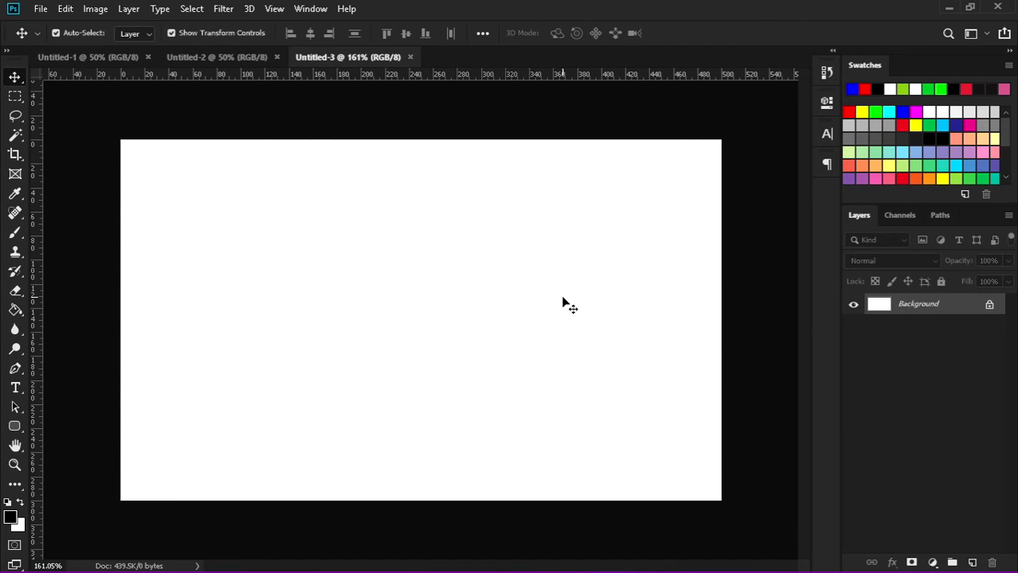
scroll(562, 303, "down", 2)
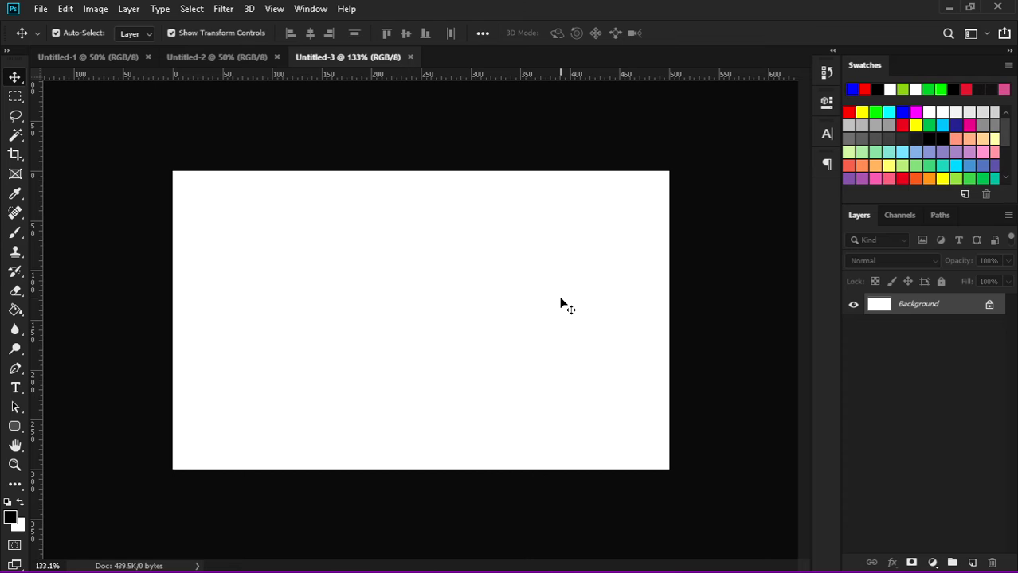
scroll(562, 304, "up", 4)
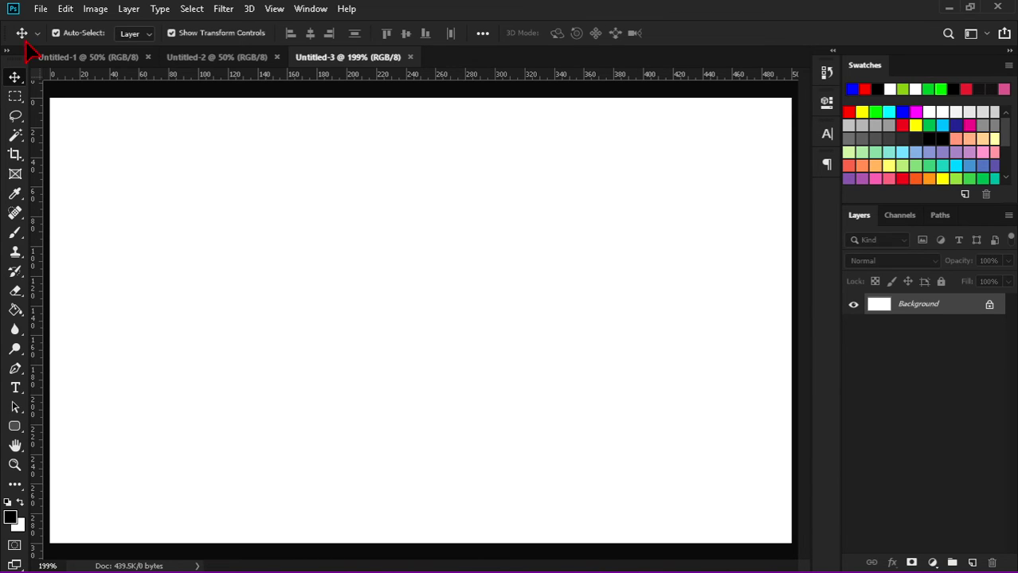
Step: Start saving the 500 x 300 pixel document under a new name in the Desktop folder, and cancel the save
left_click(40, 10)
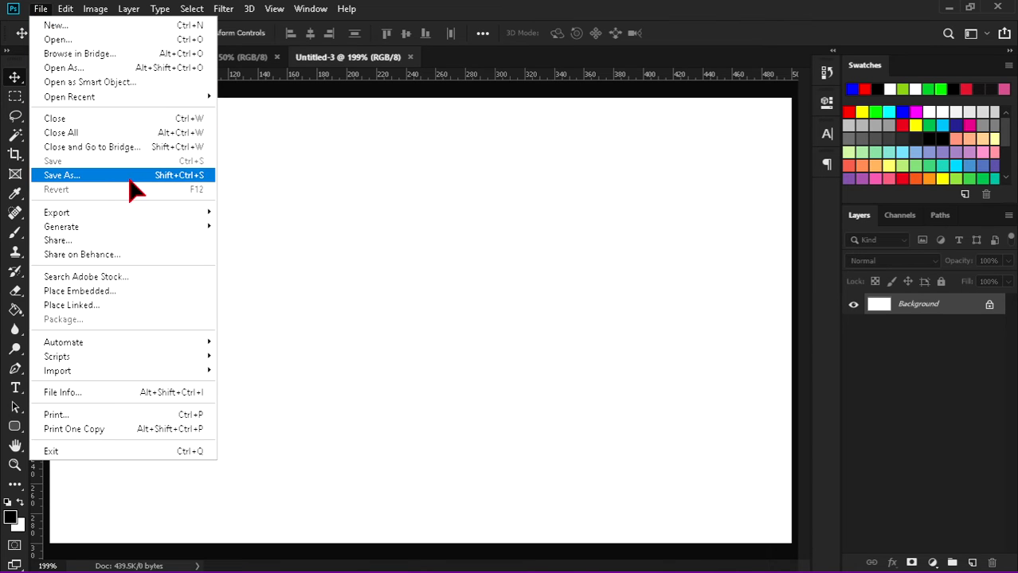
left_click(172, 181)
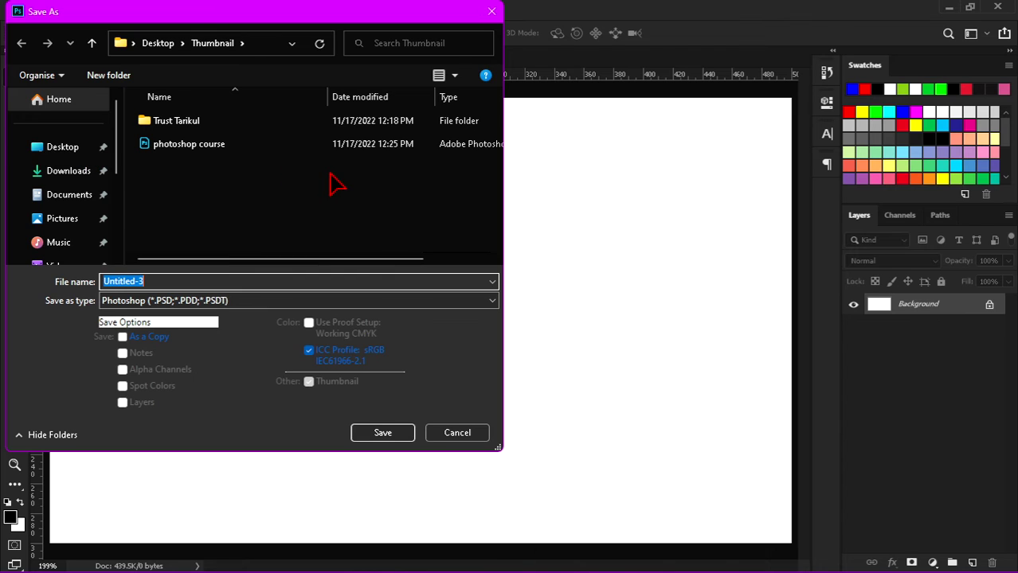
left_click(80, 151)
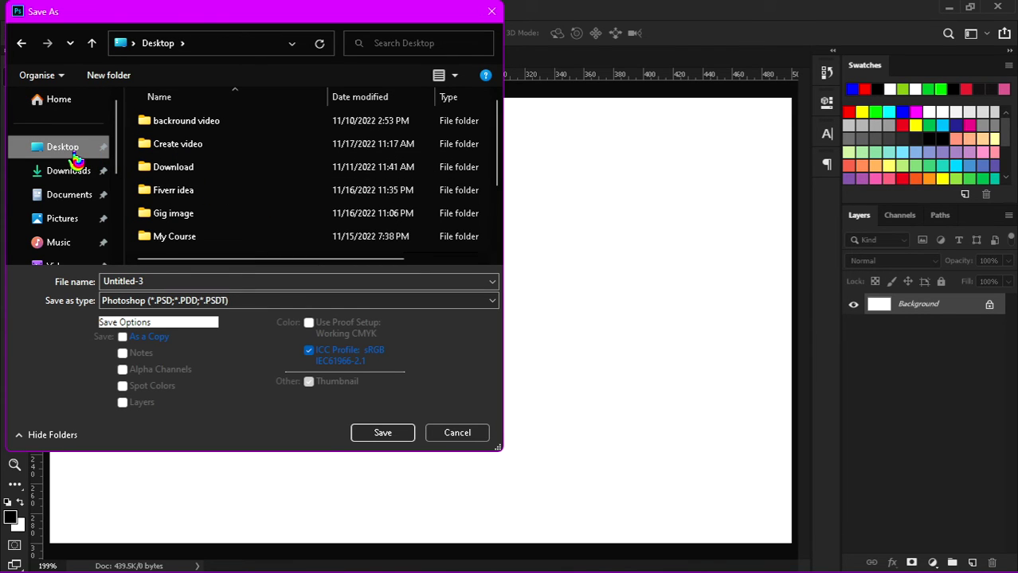
left_click(217, 281)
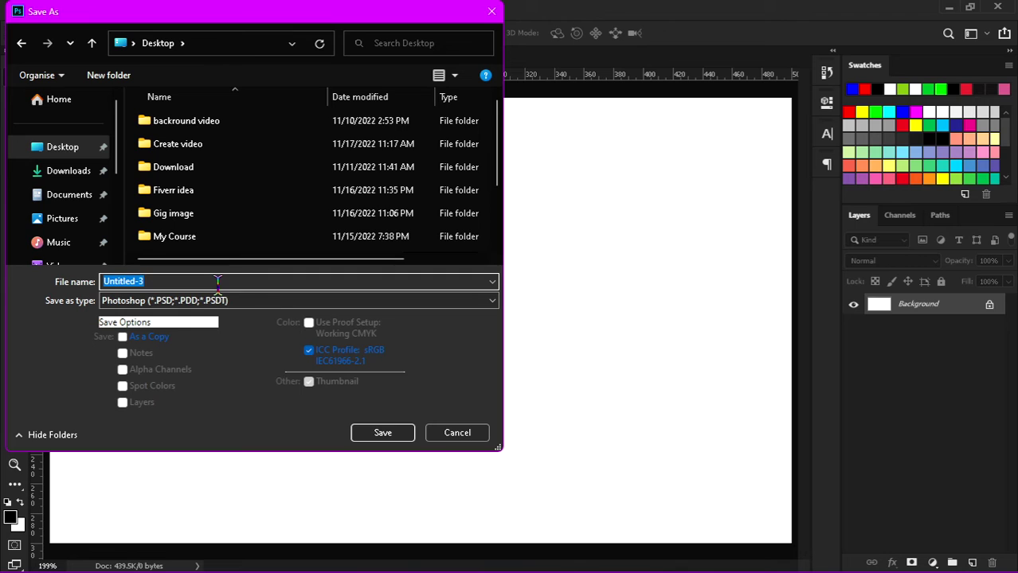
left_click(452, 437)
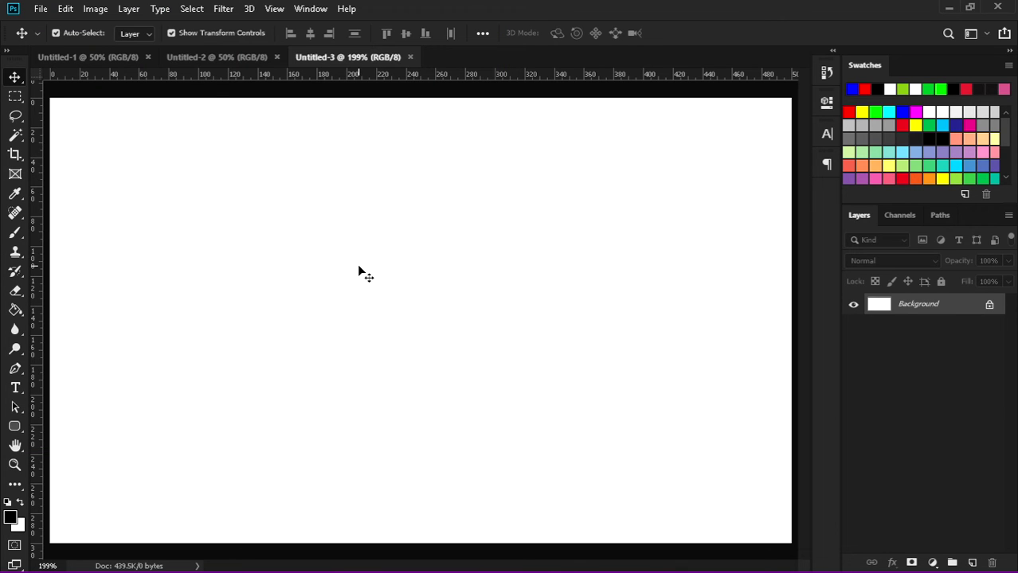
Step: Start another new document, name it ttt, and close its setup without creating it
key("ctrl+n")
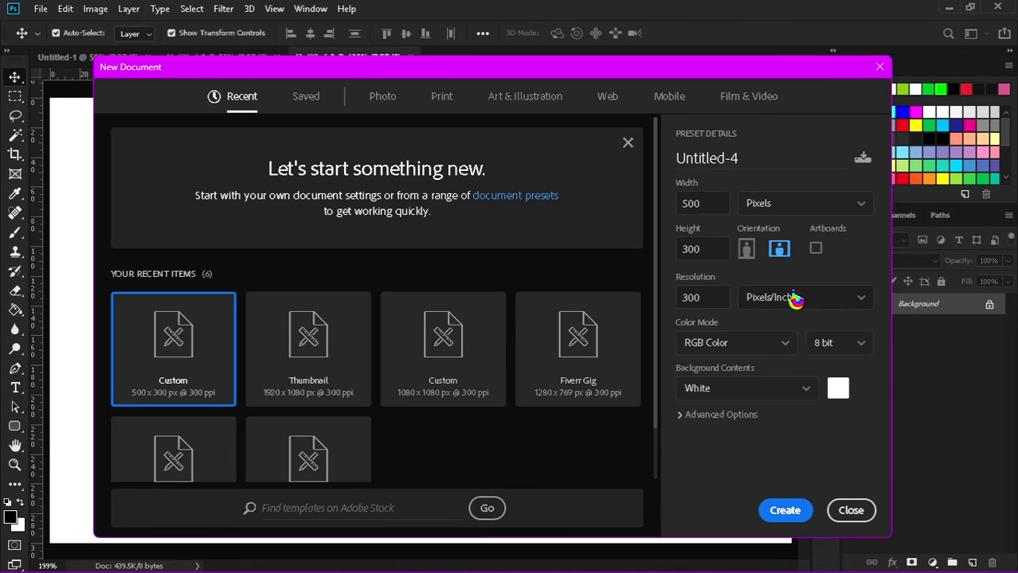
left_click_drag(792, 158, 657, 159)
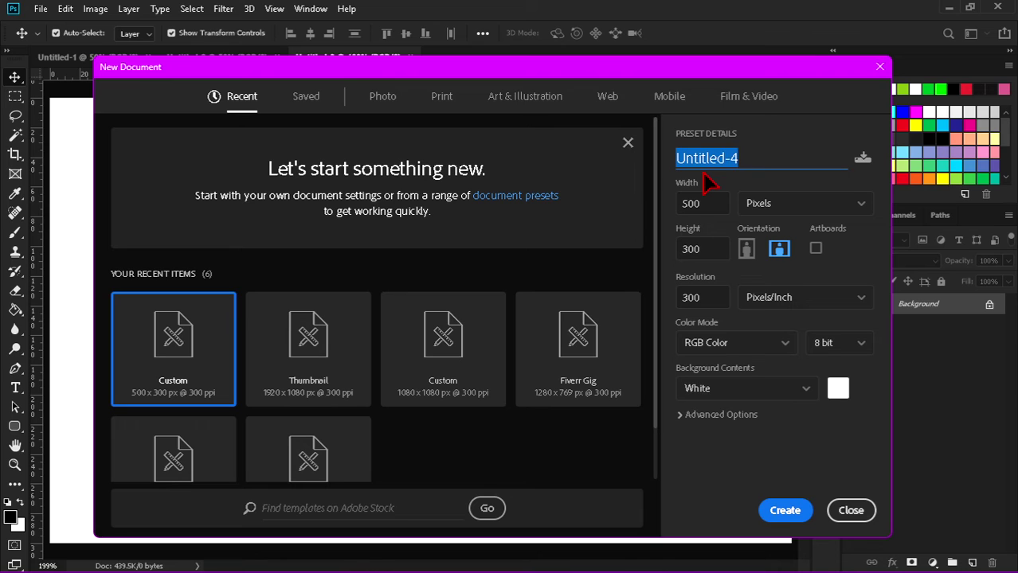
type("ttt")
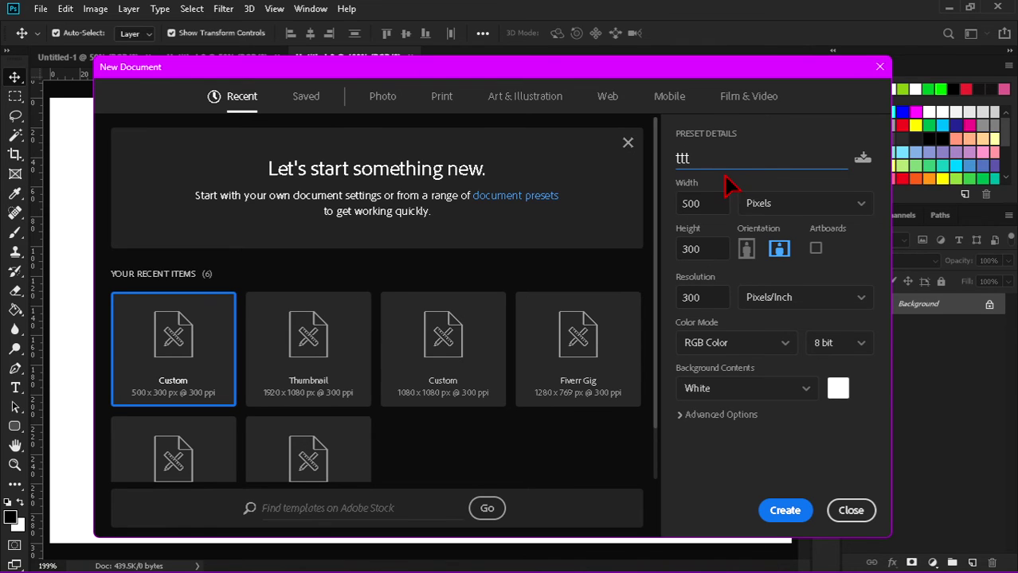
left_click(850, 510)
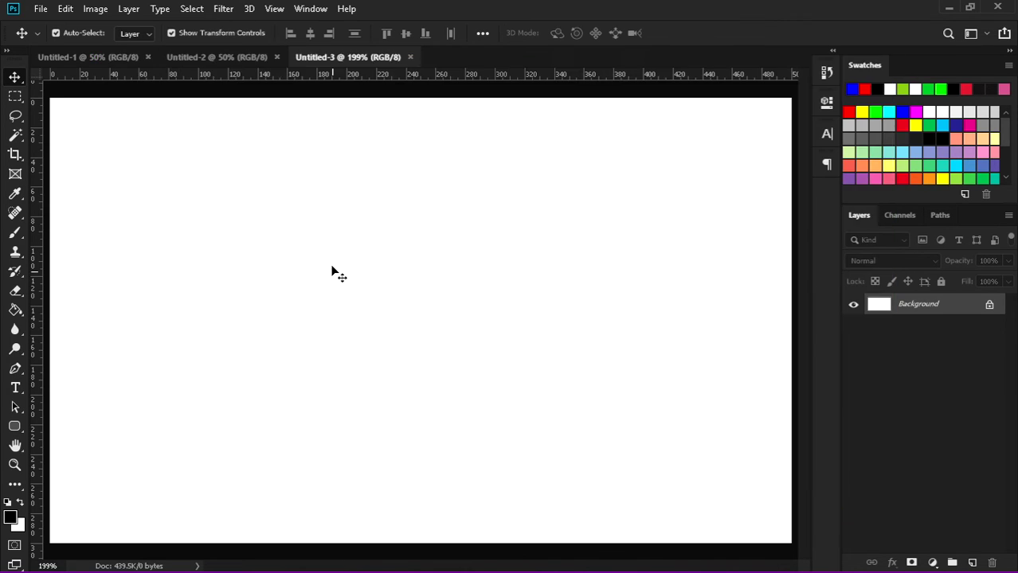
Step: Start saving the 500 x 300 pixel document in the Desktop folder with the file name tttttttt
left_click(39, 9)
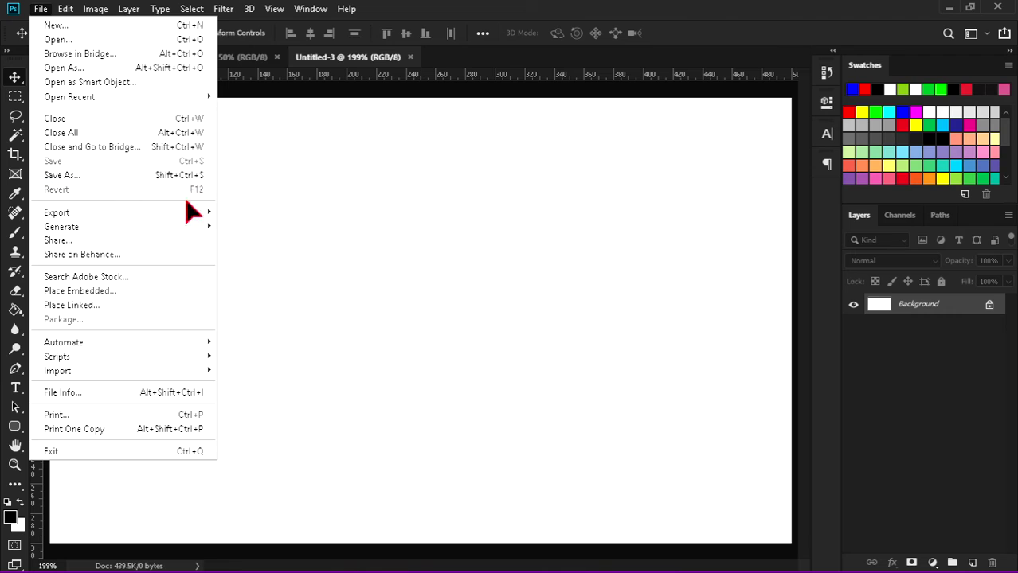
left_click(252, 208)
left_click(38, 9)
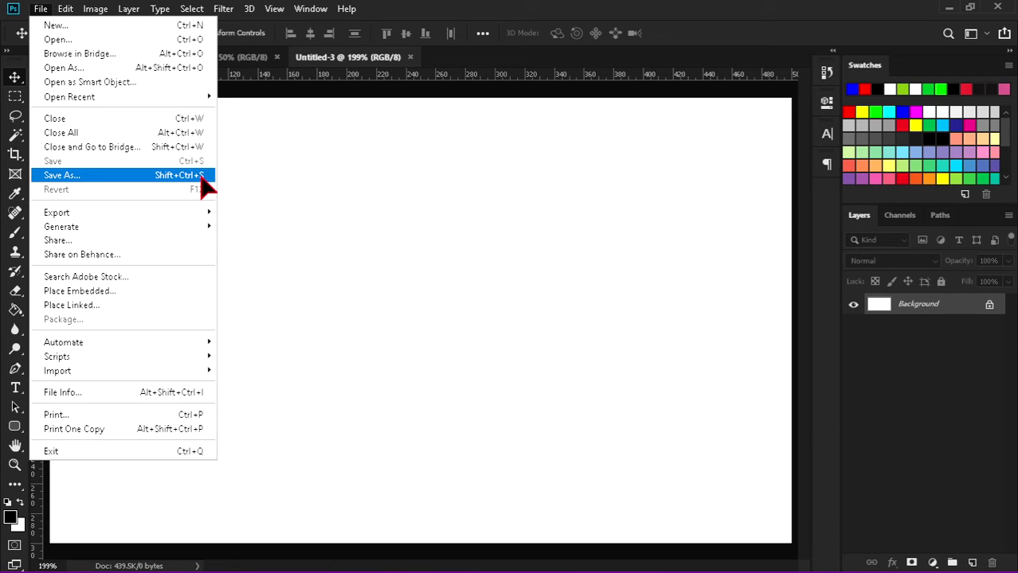
left_click(315, 188)
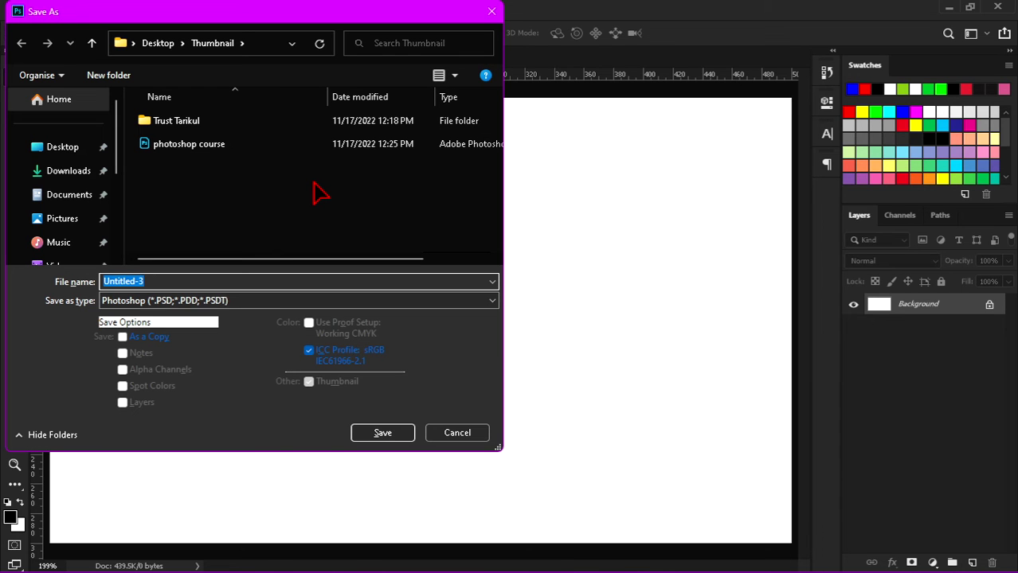
left_click(80, 172)
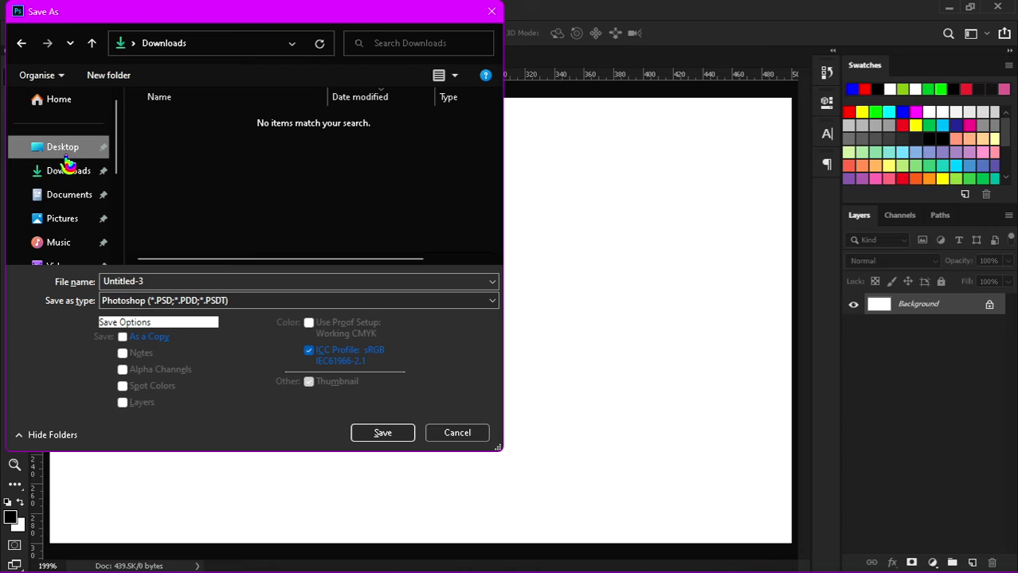
left_click(67, 148)
left_click(159, 281)
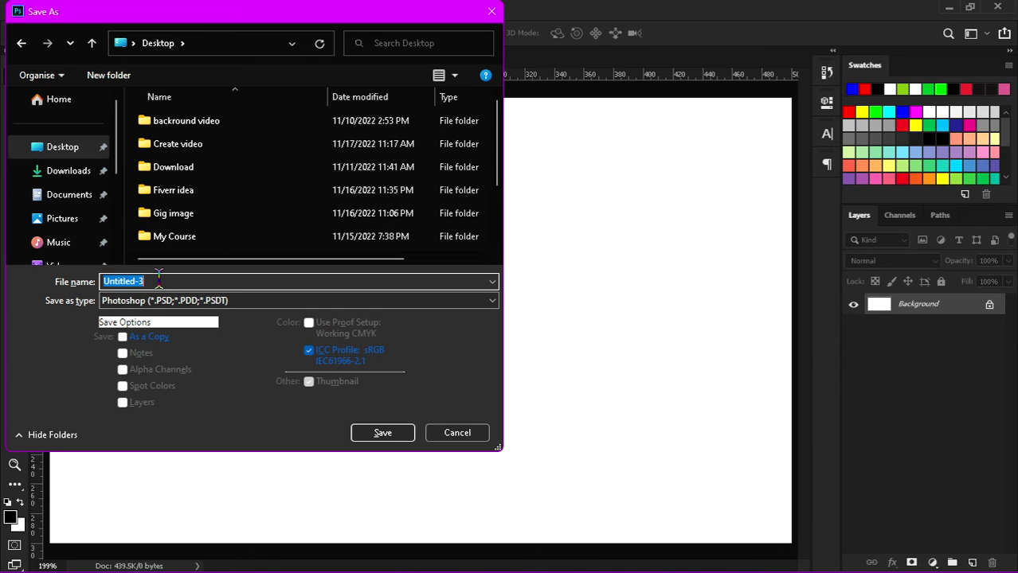
type("tttttttt")
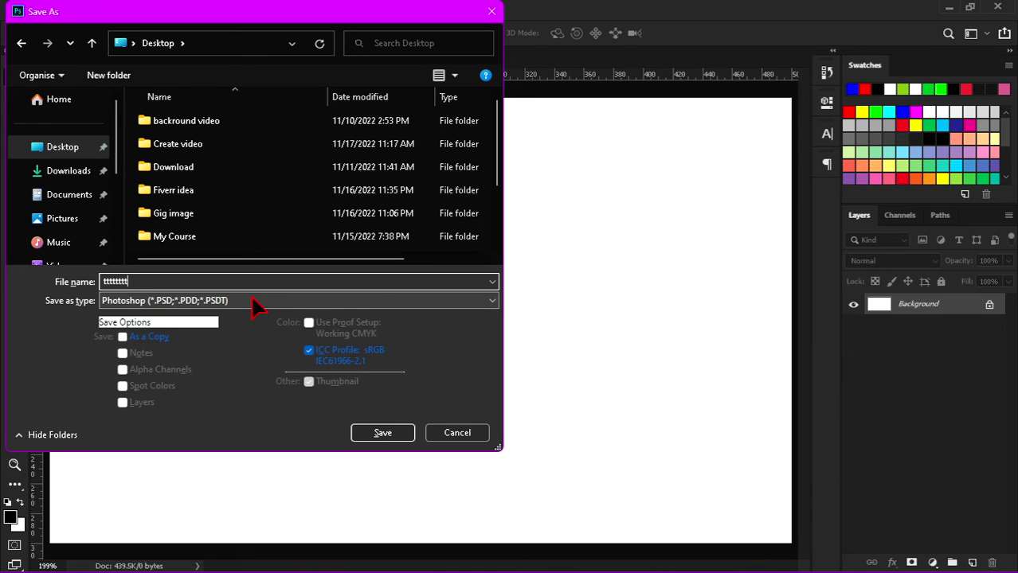
Step: Look through the available file formats, trying Photoshop, JPEG and PNG, and cancel the save
left_click(257, 302)
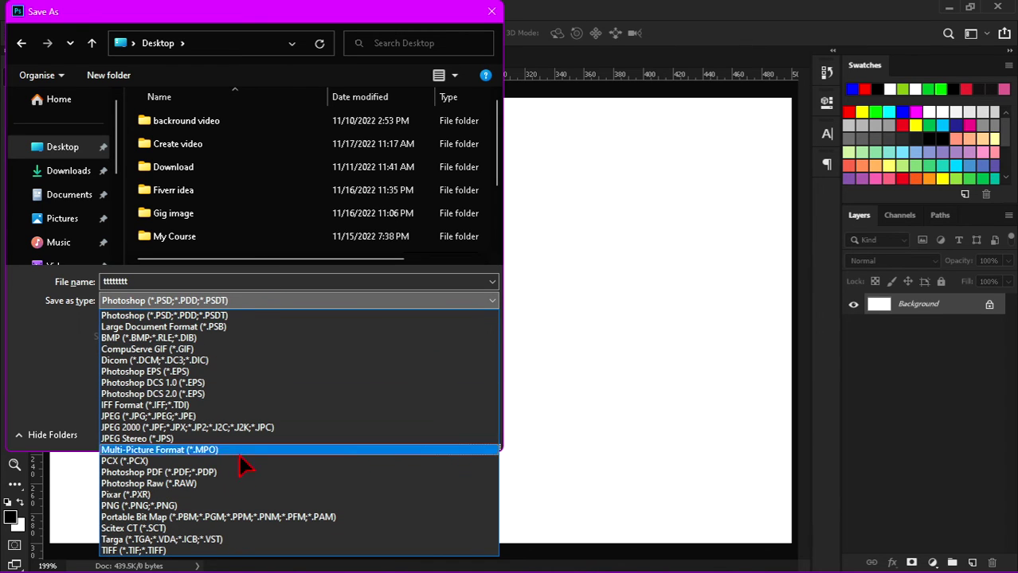
left_click(239, 303)
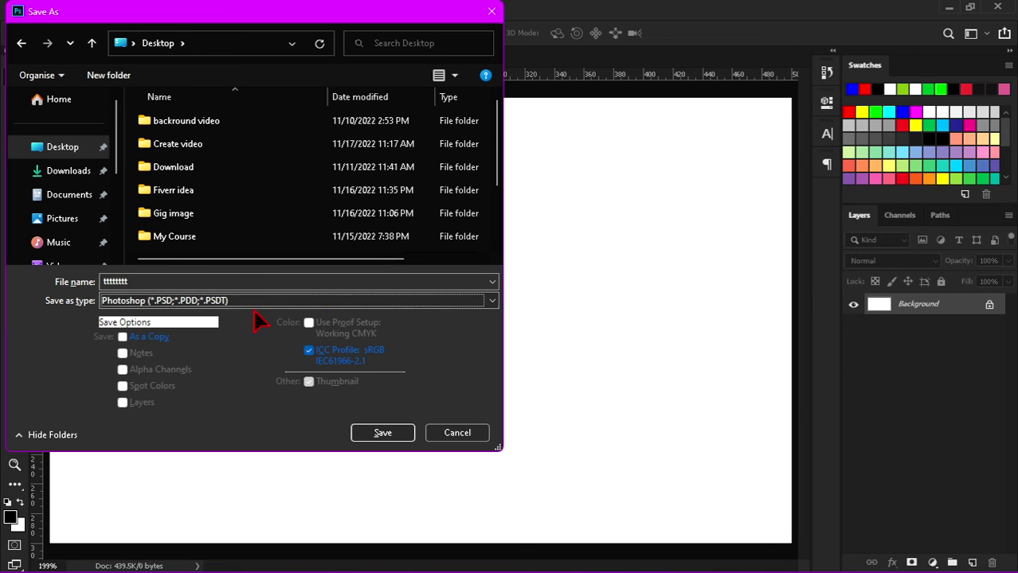
left_click(166, 306)
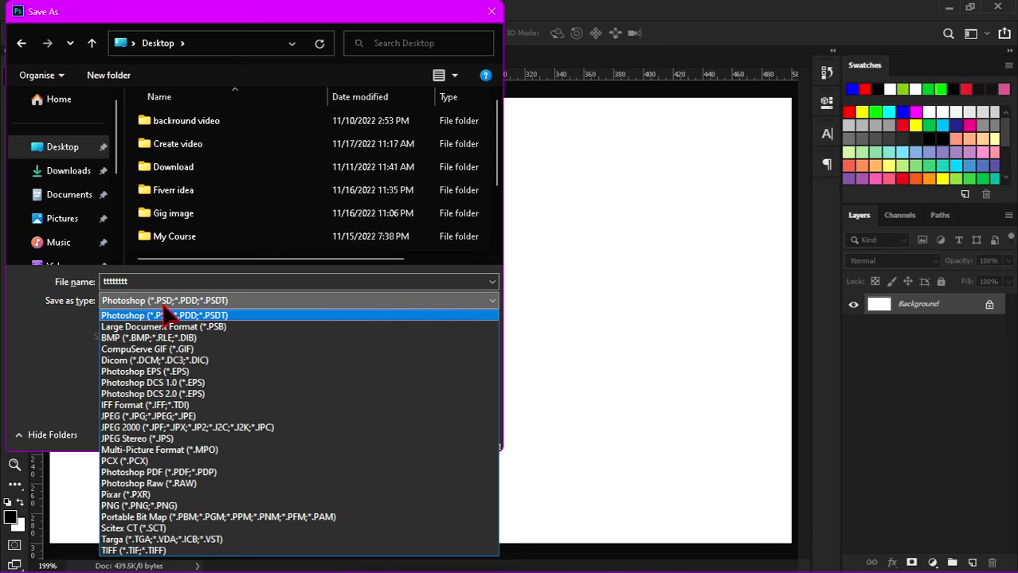
left_click(182, 315)
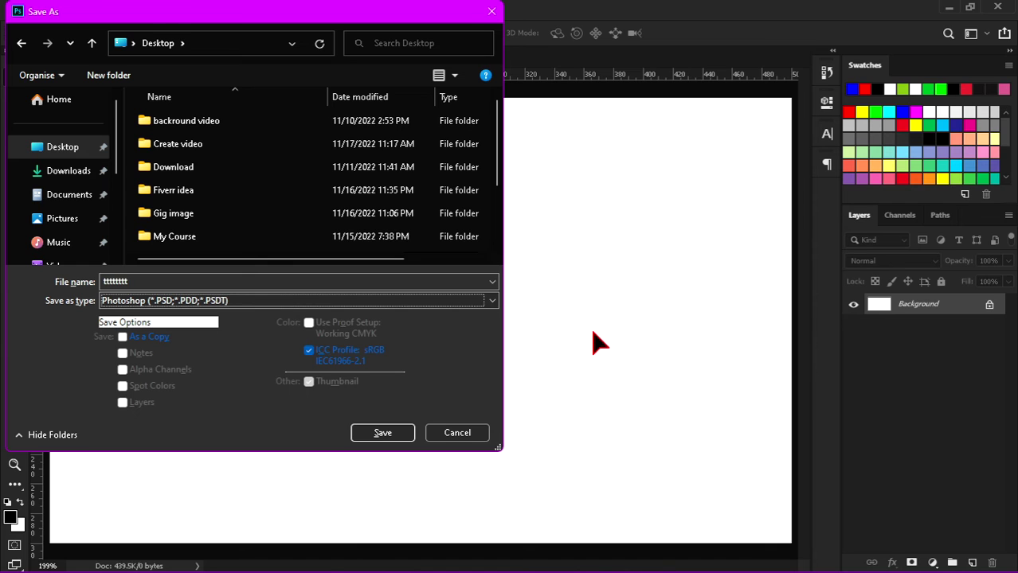
left_click(347, 303)
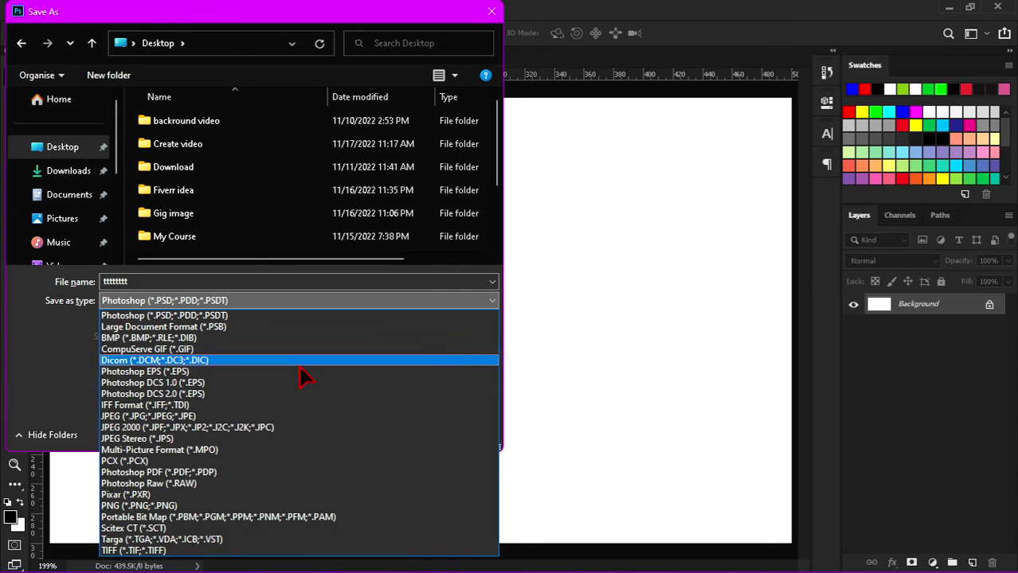
left_click(265, 416)
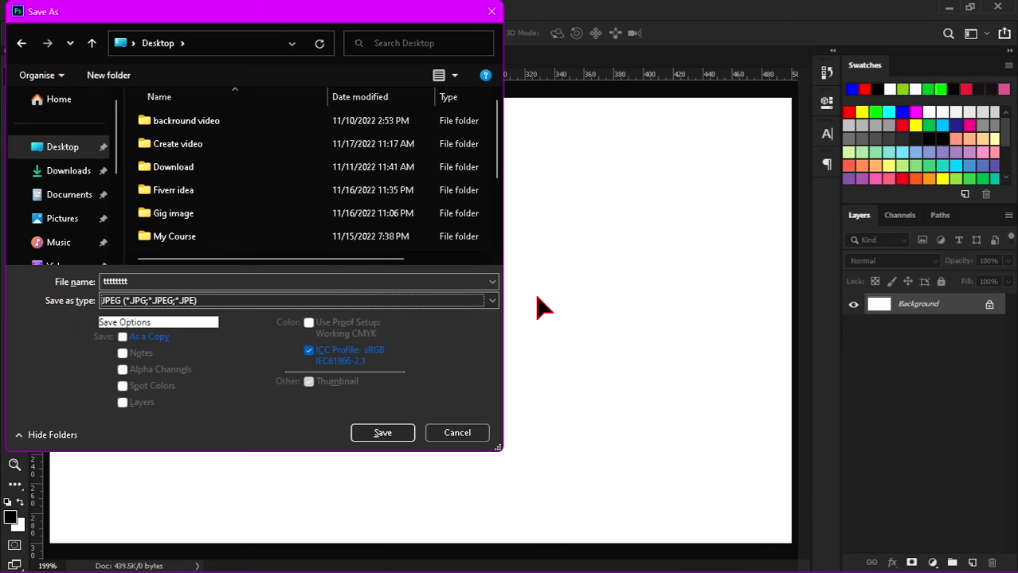
left_click(271, 306)
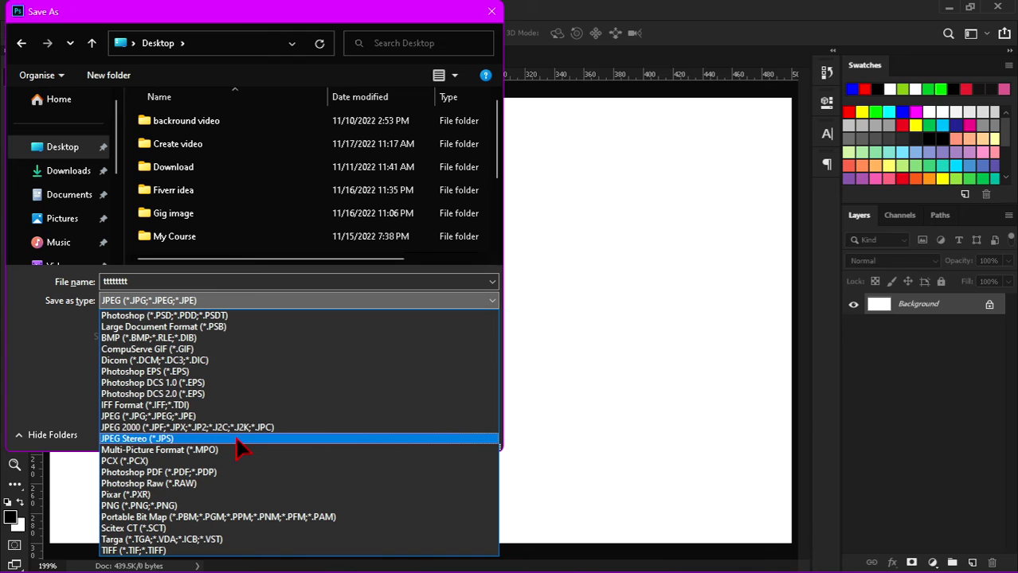
left_click(239, 506)
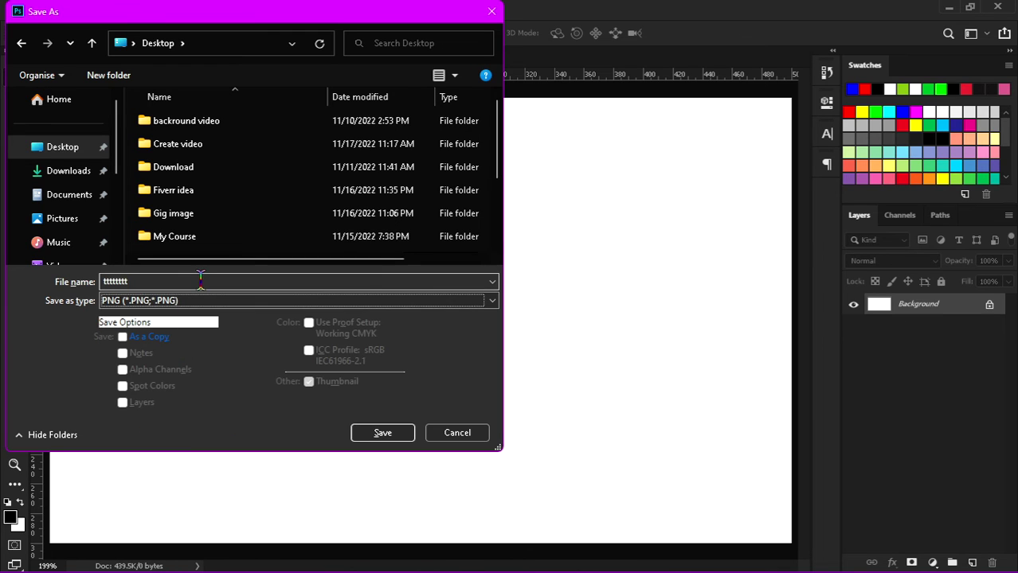
left_click(476, 440)
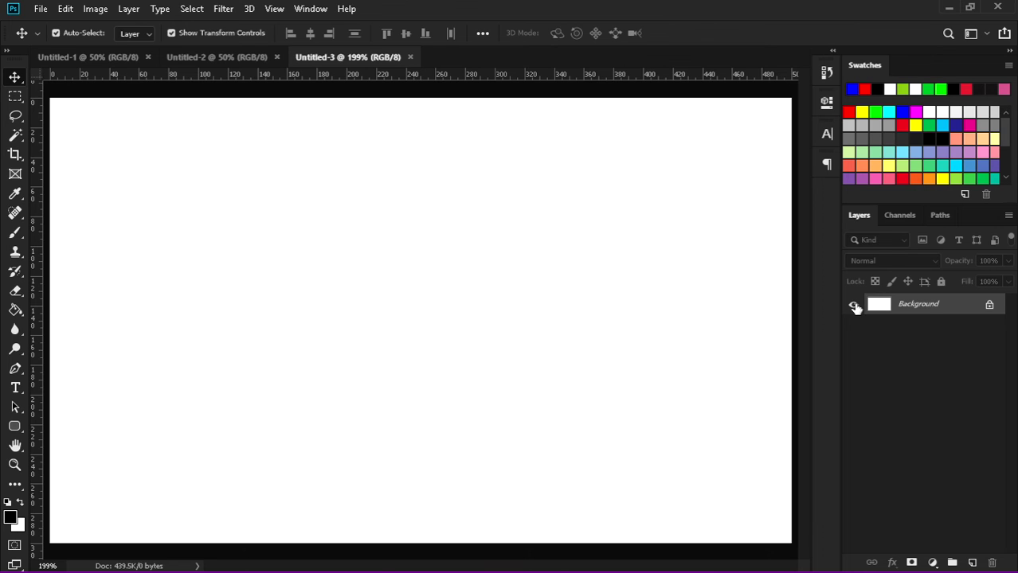
Step: Duplicate the Background layer and hide both the copy and the original so the canvas is transparent
key("ctrl+j")
key("ctrl+t")
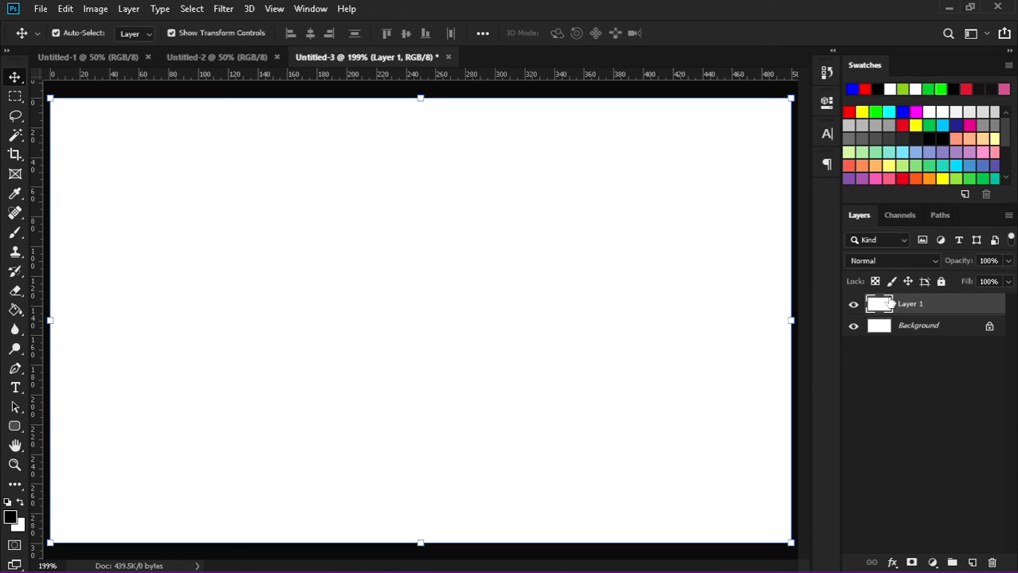
left_click(856, 329)
left_click(852, 304)
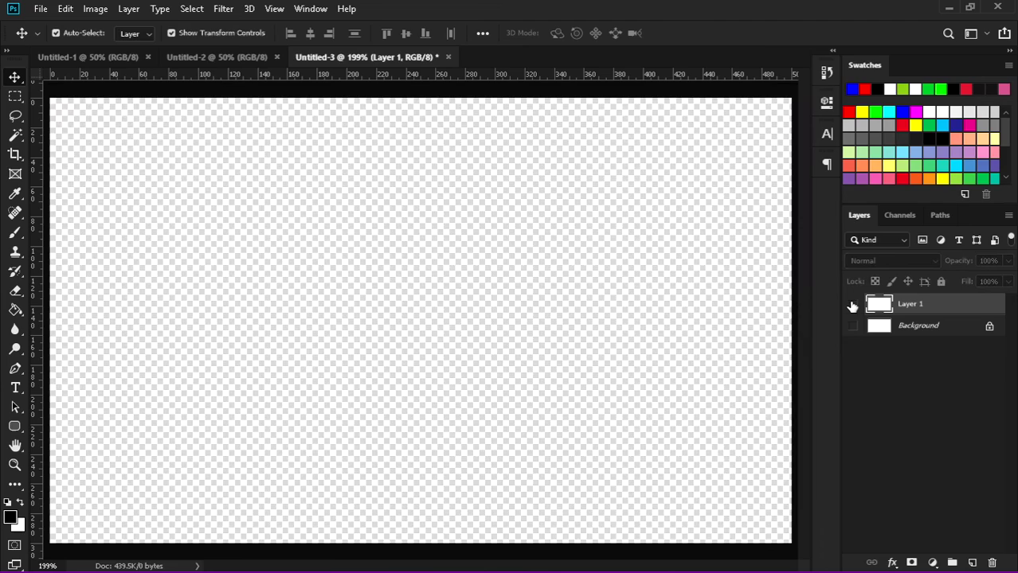
Step: Add a large red Lorem Ipsum text layer and position it around the vertical middle of the canvas
scroll(525, 272, "down", 1)
scroll(525, 271, "up", 1)
key("y")
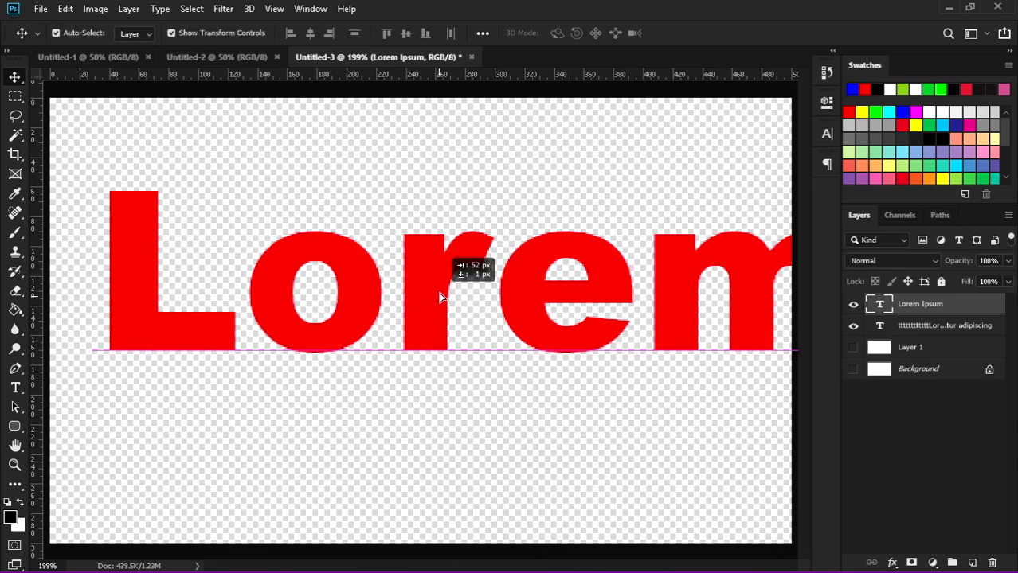
left_click_drag(450, 263, 440, 293)
left_click_drag(546, 317, 517, 346)
Step: Show Layer 1 behind the text, and start a save in PNG format but cancel it
left_click(854, 348)
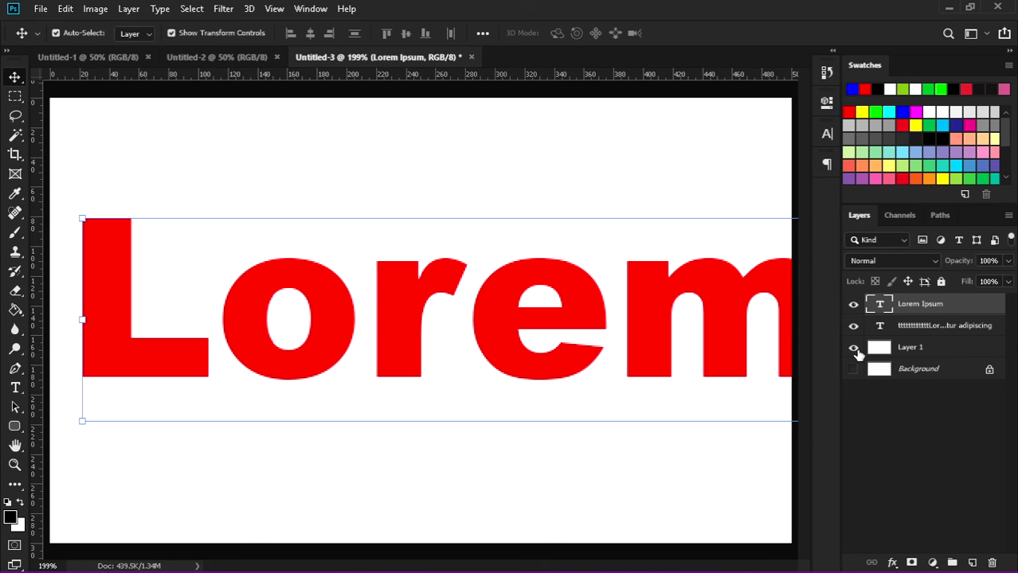
left_click(40, 10)
left_click(79, 163)
left_click(222, 303)
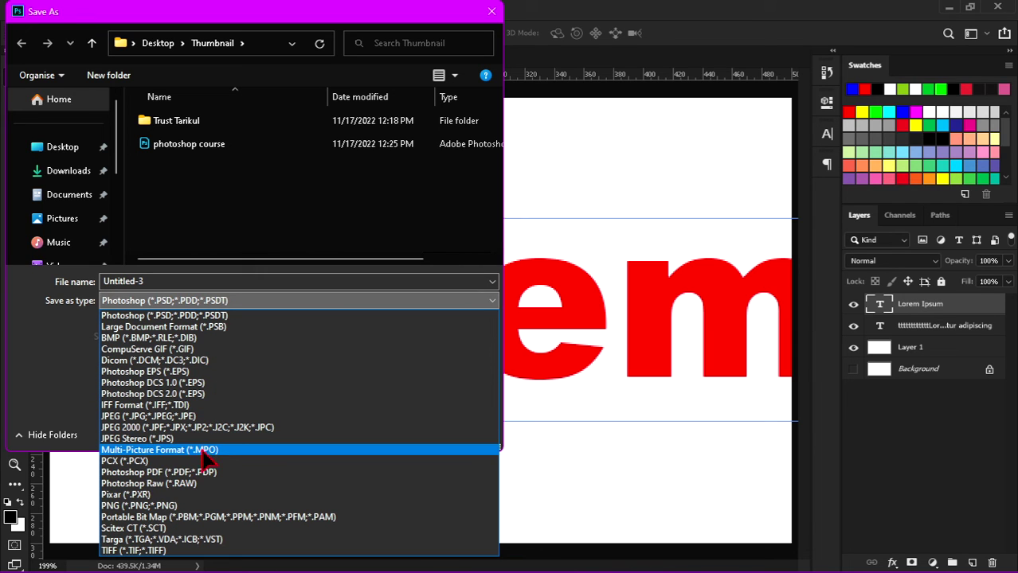
left_click(199, 506)
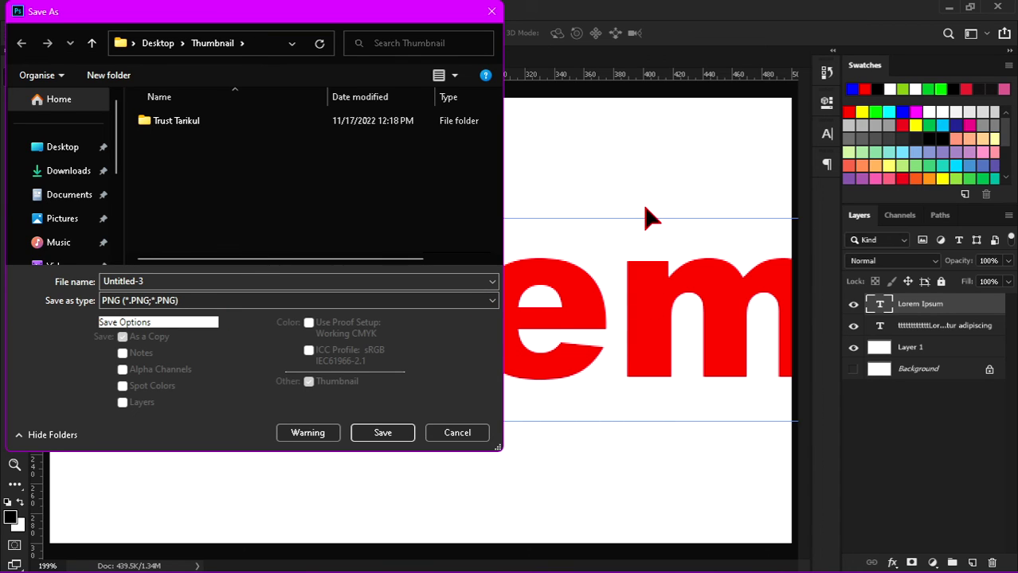
left_click(457, 437)
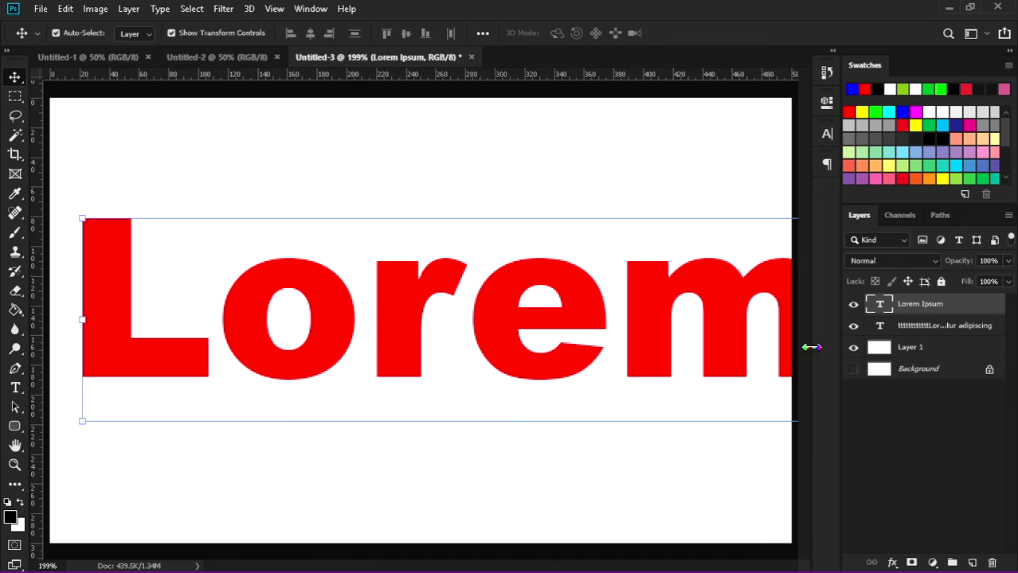
Step: Hide Layer 1 and the lower text layer, and set up a save to the Desktop folder in PNG format
left_click(853, 347)
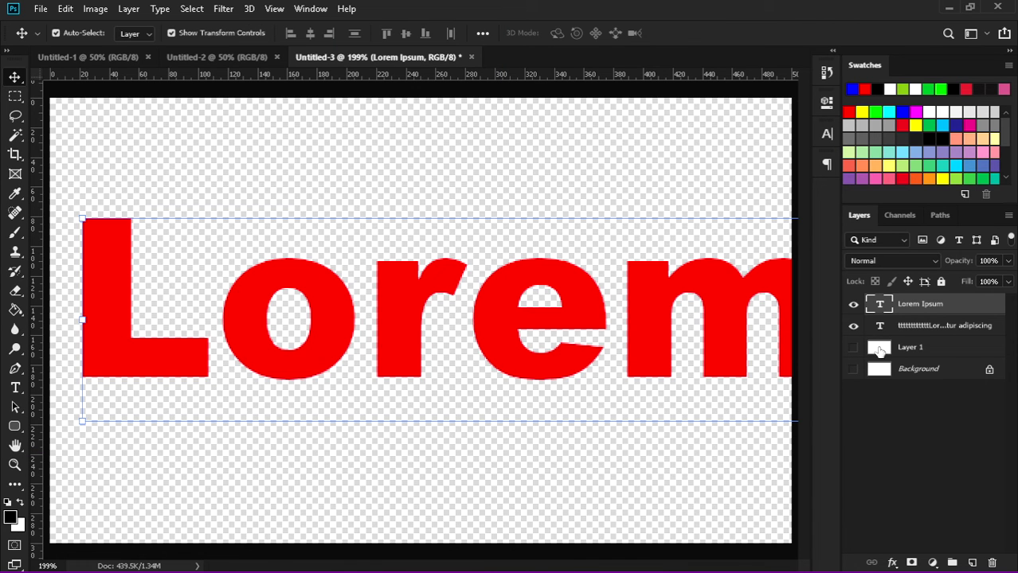
left_click(853, 326)
left_click(42, 9)
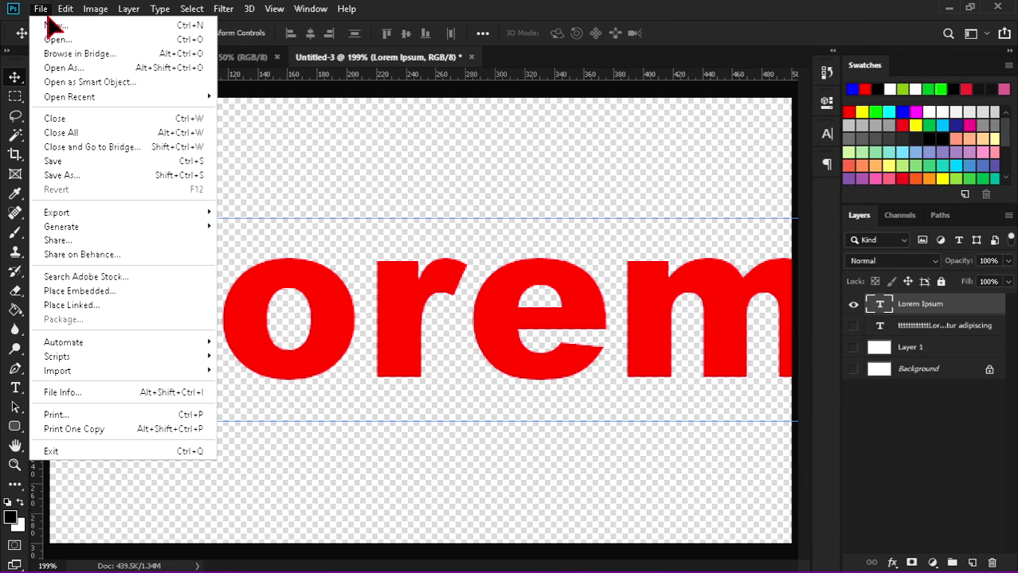
left_click(99, 172)
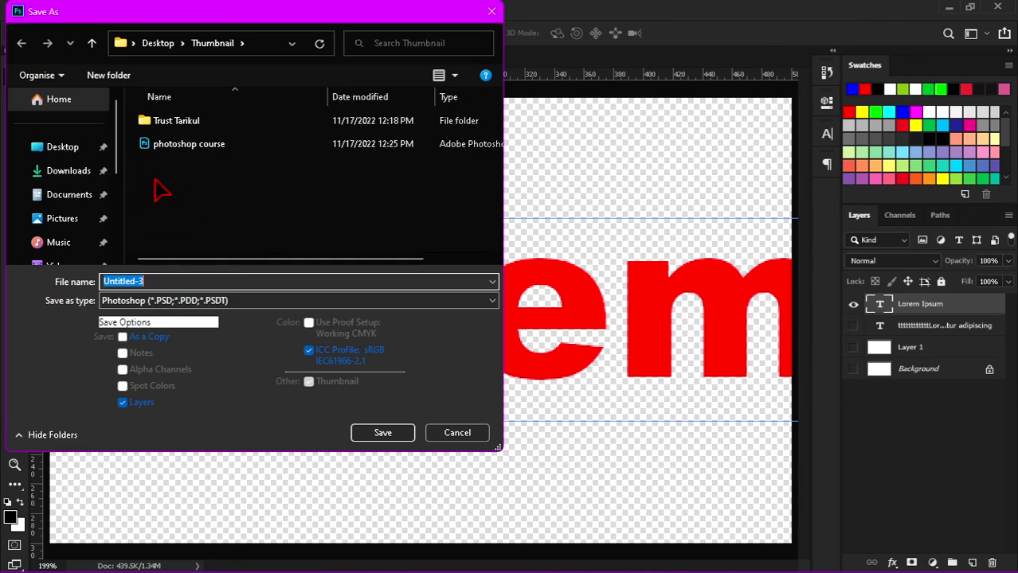
left_click(89, 151)
left_click(237, 301)
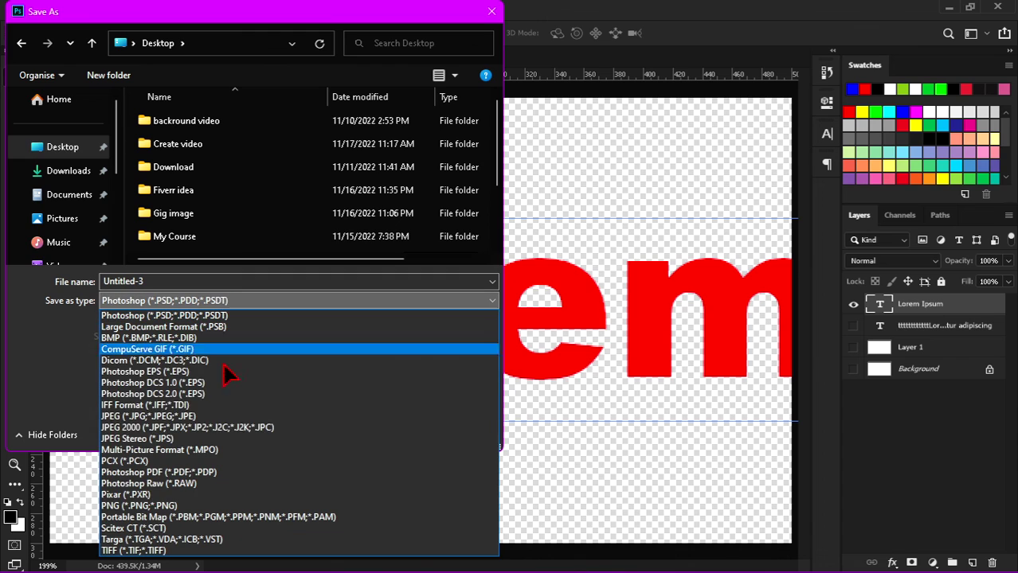
left_click(194, 506)
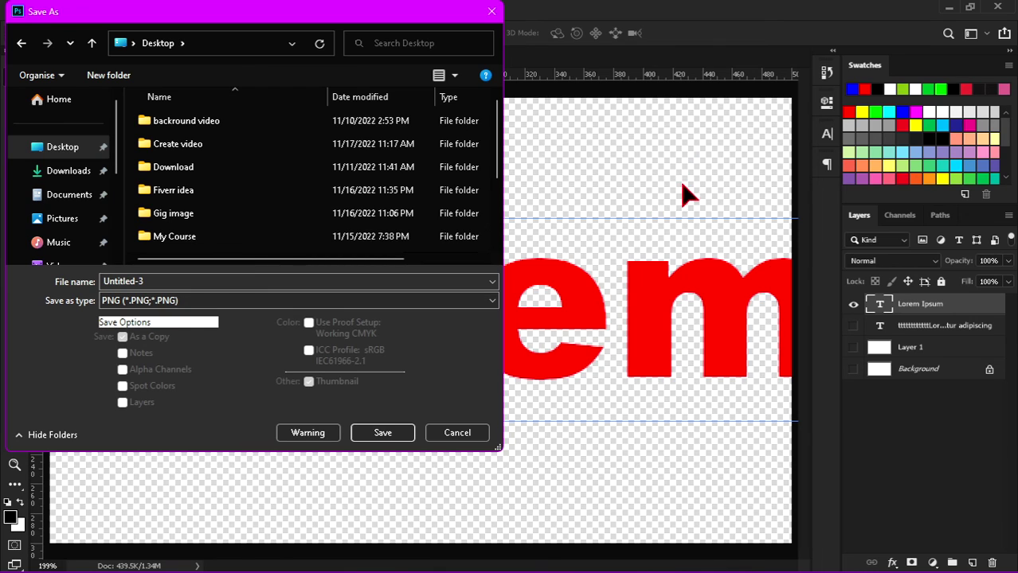
Step: Replace the file name with a long row of t's and save the PNG
left_click(247, 281)
type("ttttttttttttttt")
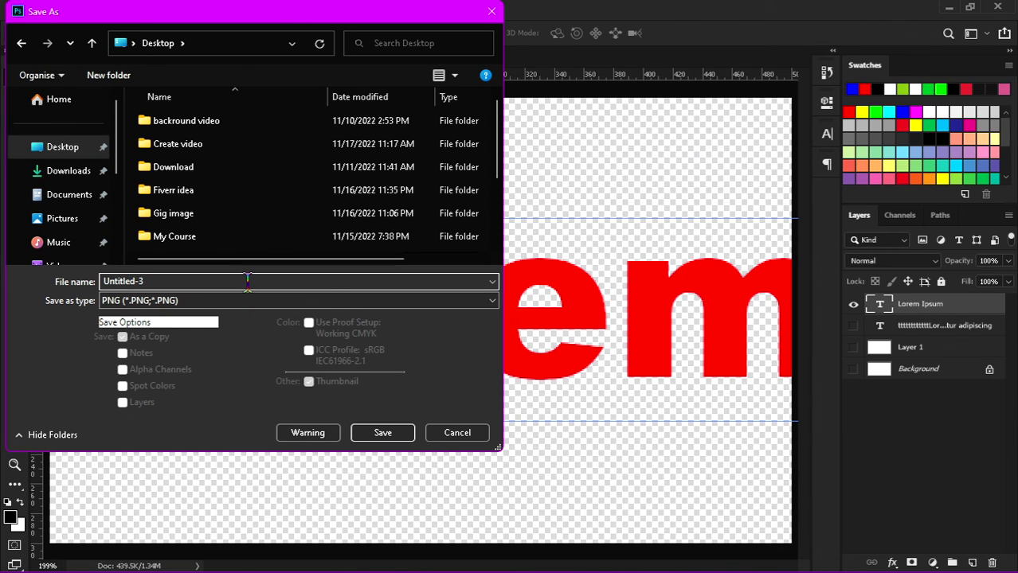
key("Left")
key("Left")
key("Left")
key("Left")
key("Left")
key("Left")
key("Left")
key("Left")
key("Left")
key("Left")
key("Left")
key("Left")
key("Left")
key("Left")
key("Left")
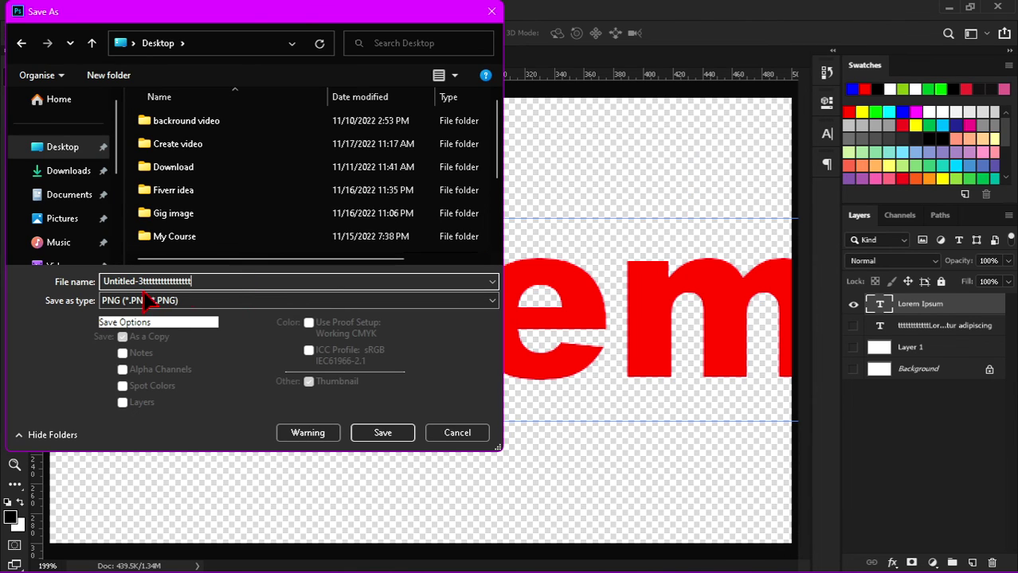
key("BackSpace")
key("BackSpace")
key("BackSpace")
key("BackSpace")
key("BackSpace")
key("BackSpace")
key("BackSpace")
key("BackSpace")
key("BackSpace")
key("BackSpace")
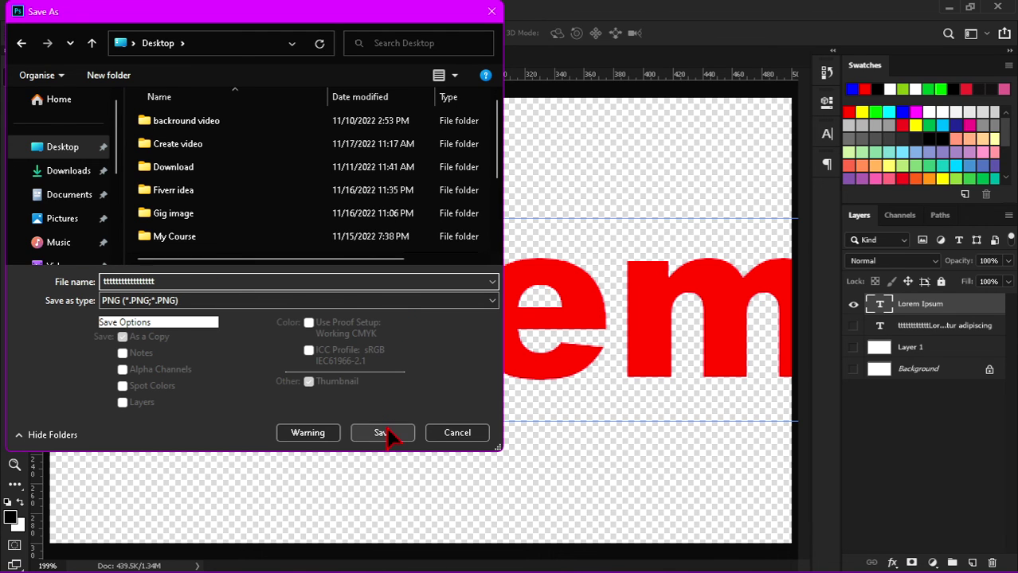
left_click(363, 430)
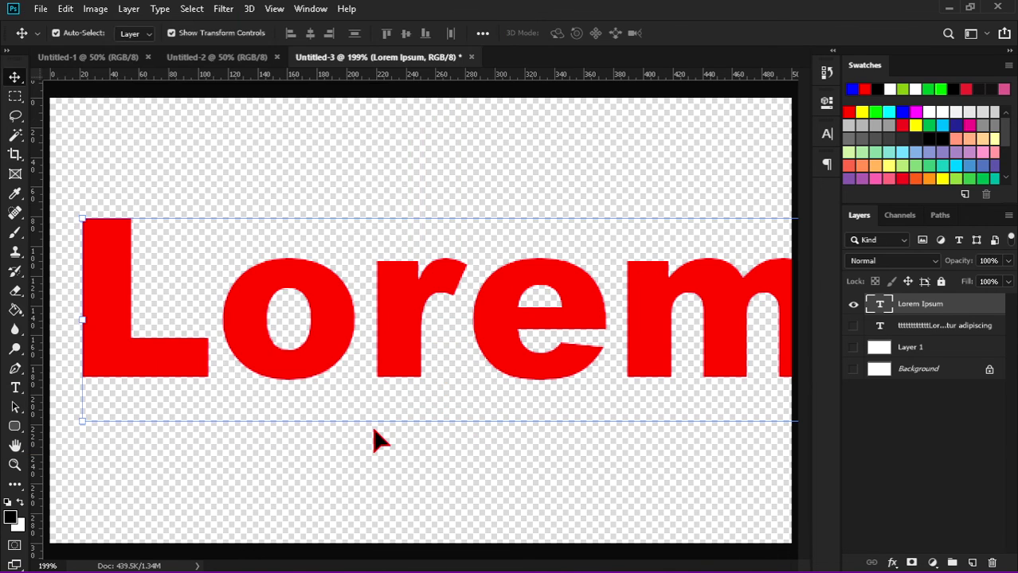
Step: Switch to the desktop and move the saved PNG file to an empty spot beside the Recycle Bin
left_click(568, 168)
left_click(949, 8)
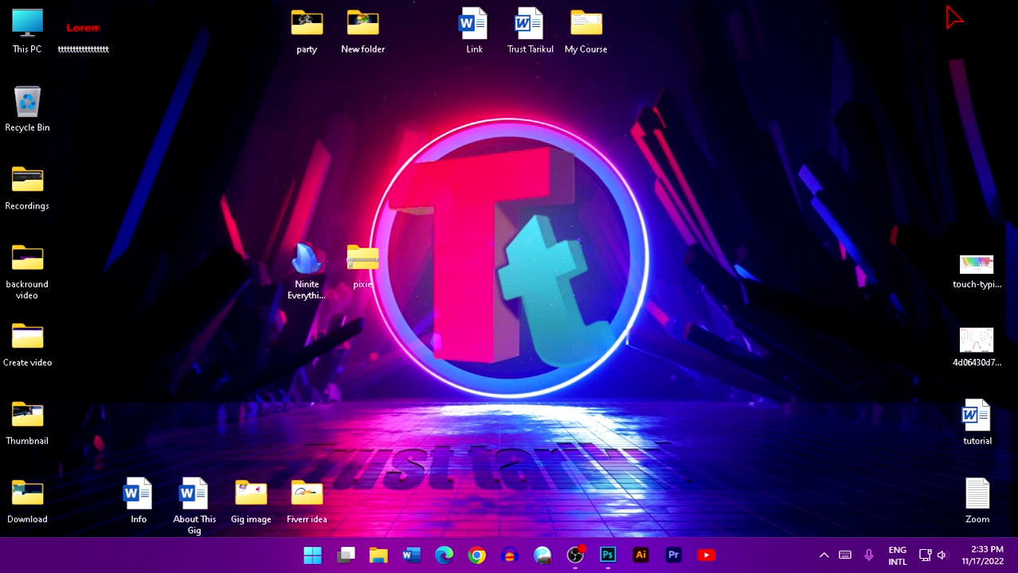
left_click_drag(79, 40, 137, 115)
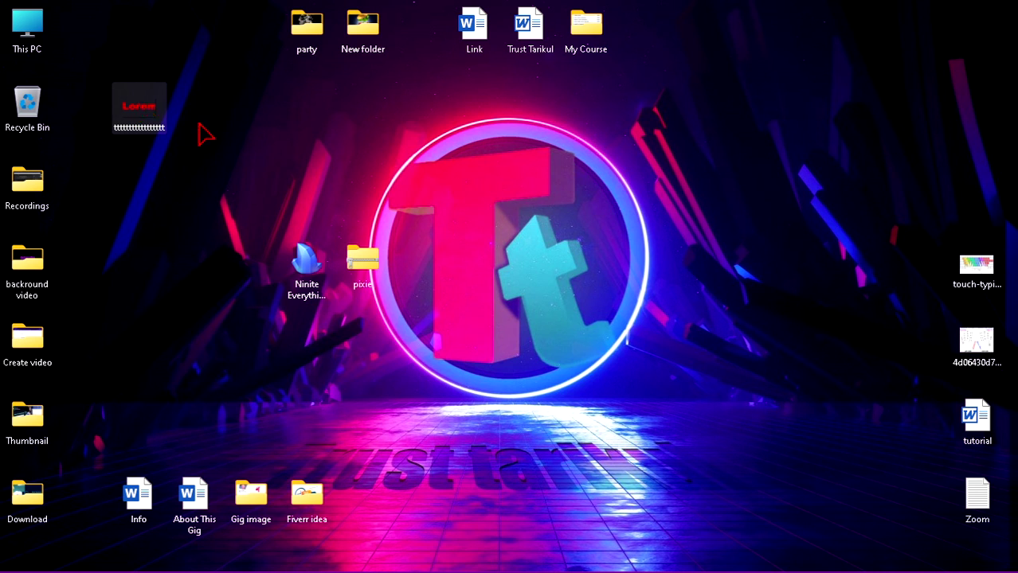
Step: Open the saved PNG in the image viewer to examine its background, and return to Photoshop
double_click(165, 110)
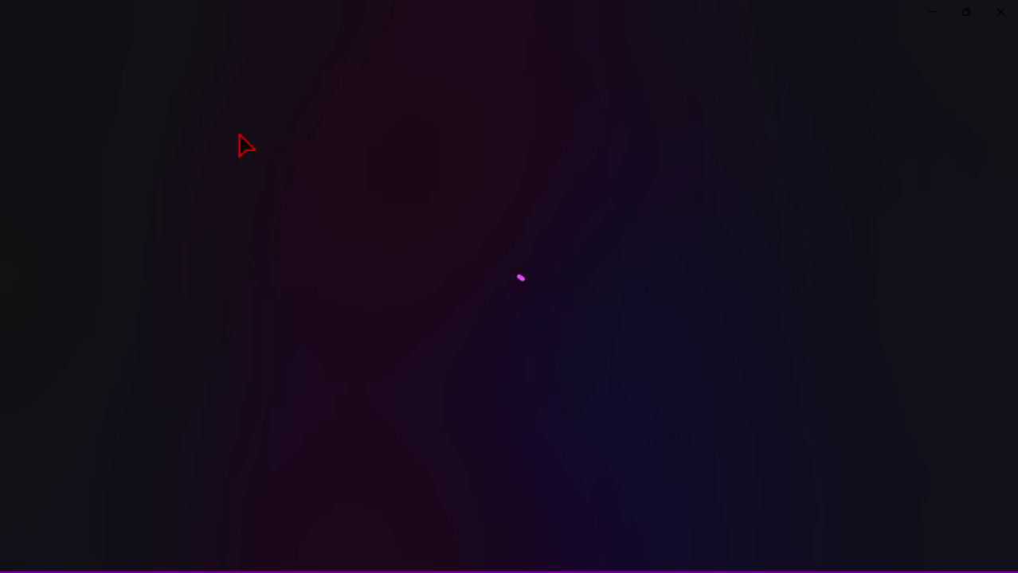
scroll(575, 344, "up", 4)
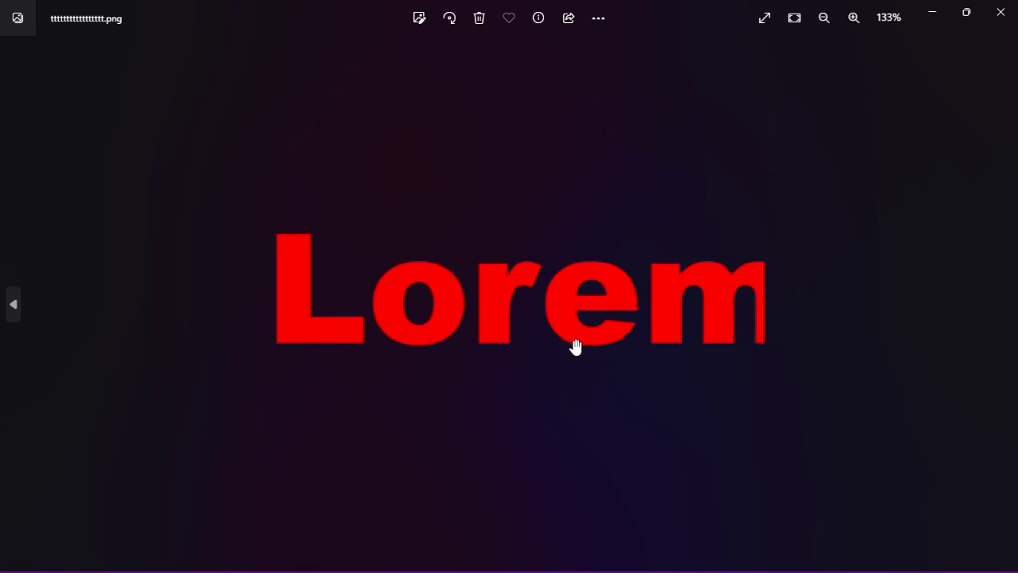
scroll(568, 350, "down", 3)
scroll(565, 357, "up", 3)
scroll(561, 357, "down", 2)
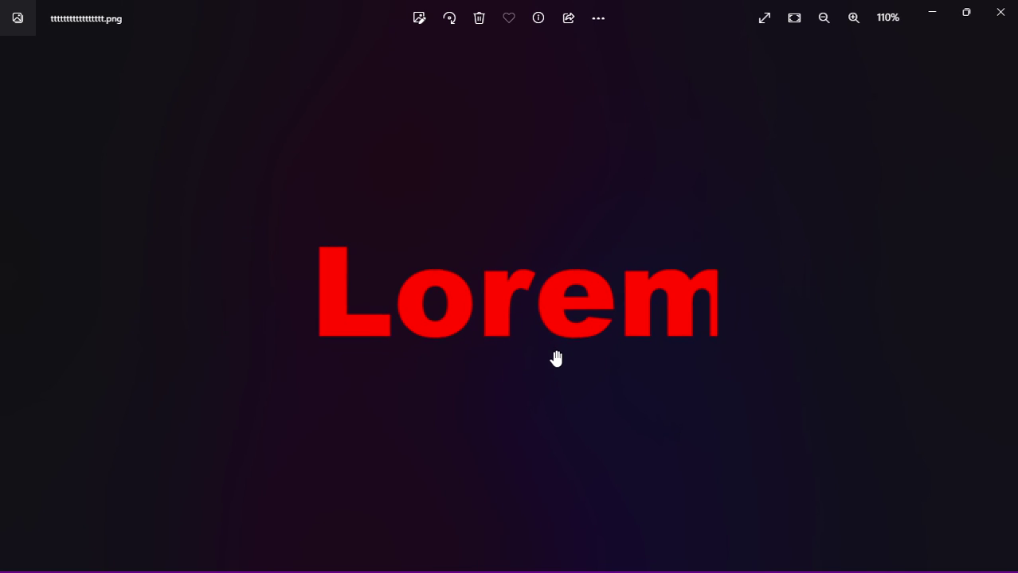
scroll(796, 223, "up", 1)
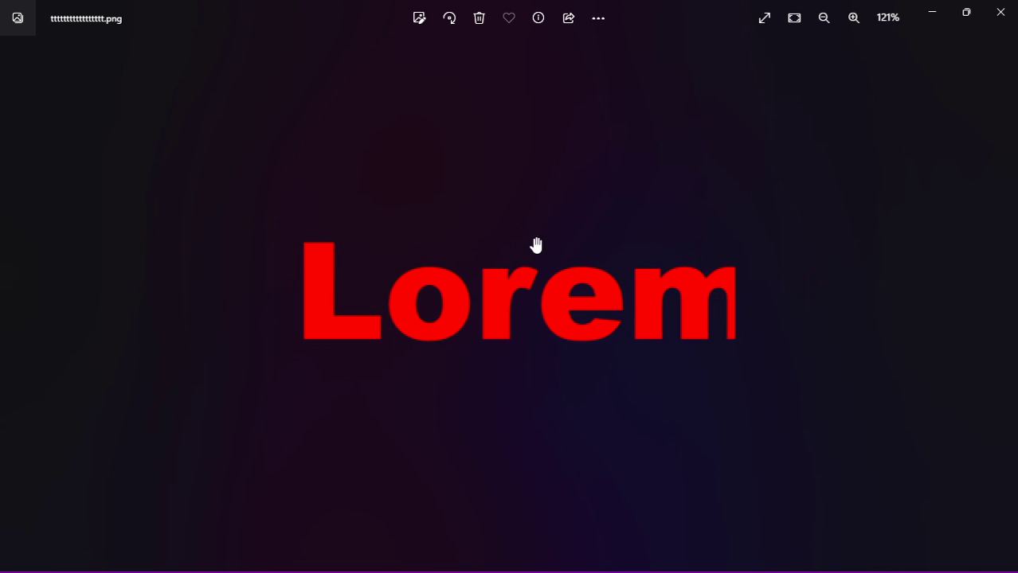
scroll(580, 325, "down", 1)
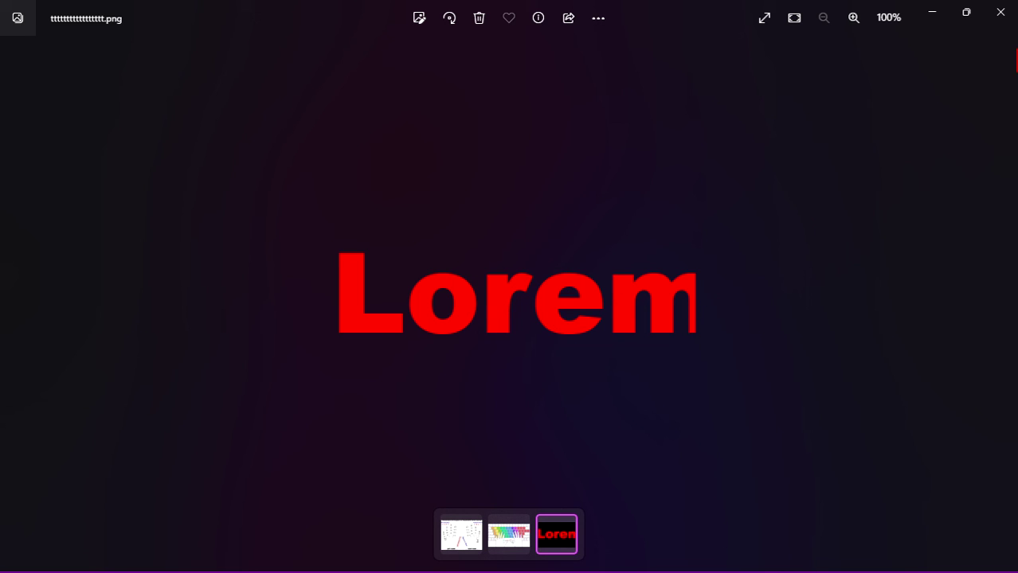
left_click(1000, 12)
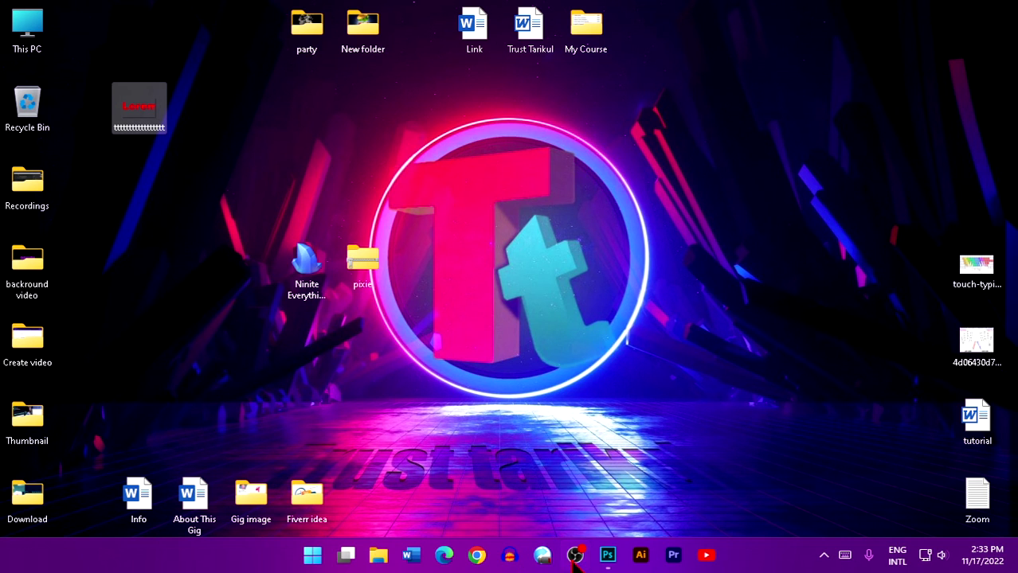
left_click(607, 555)
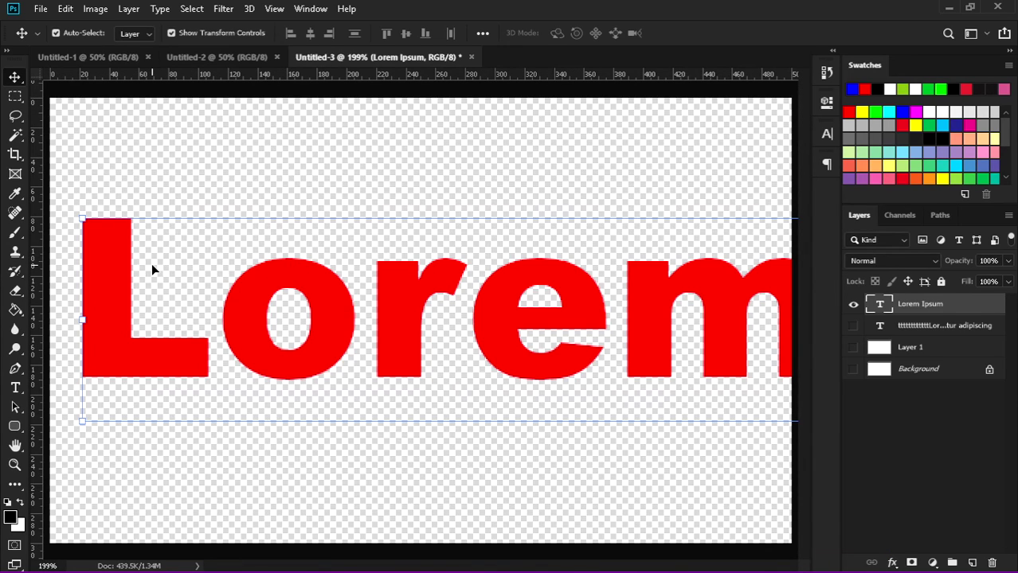